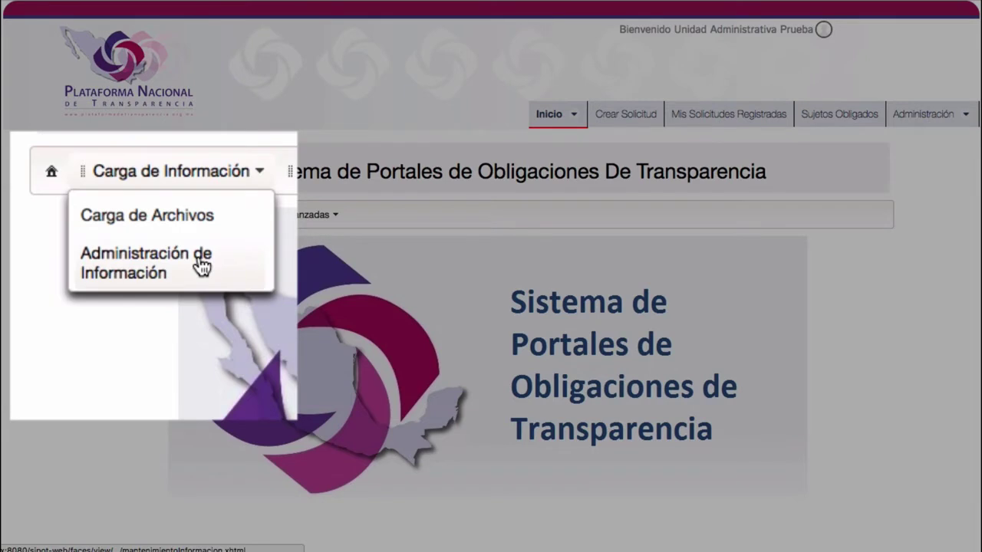
Step: Open Administración de Información and choose the regulation "Ley General de Transparencia y Acceso a la Información Pública_Ámbito Federal"
left_click(182, 270)
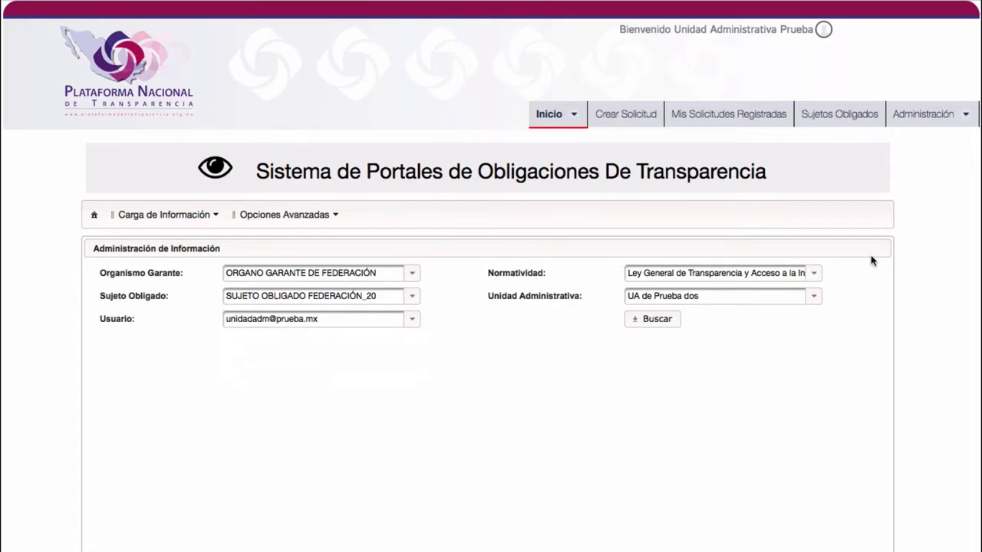
left_click(814, 275)
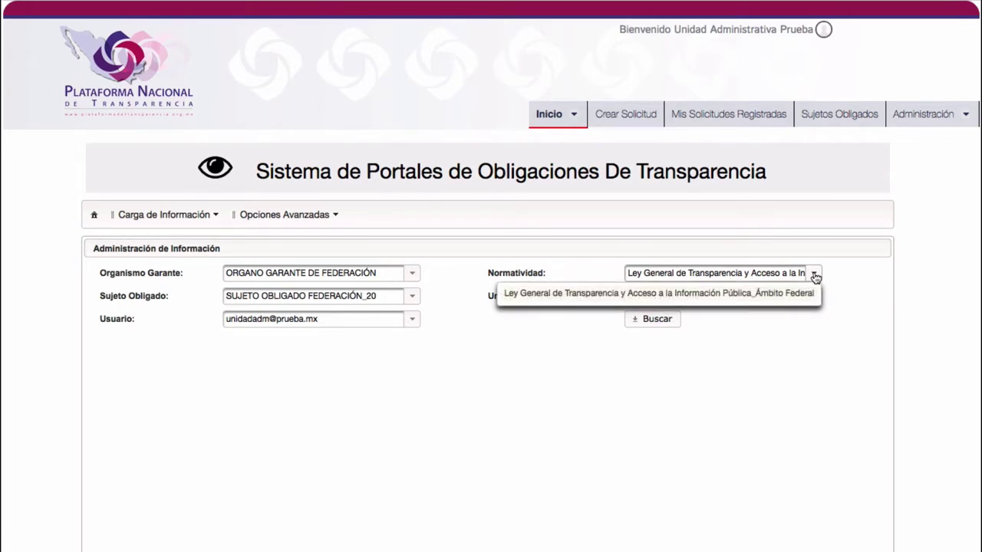
left_click(807, 293)
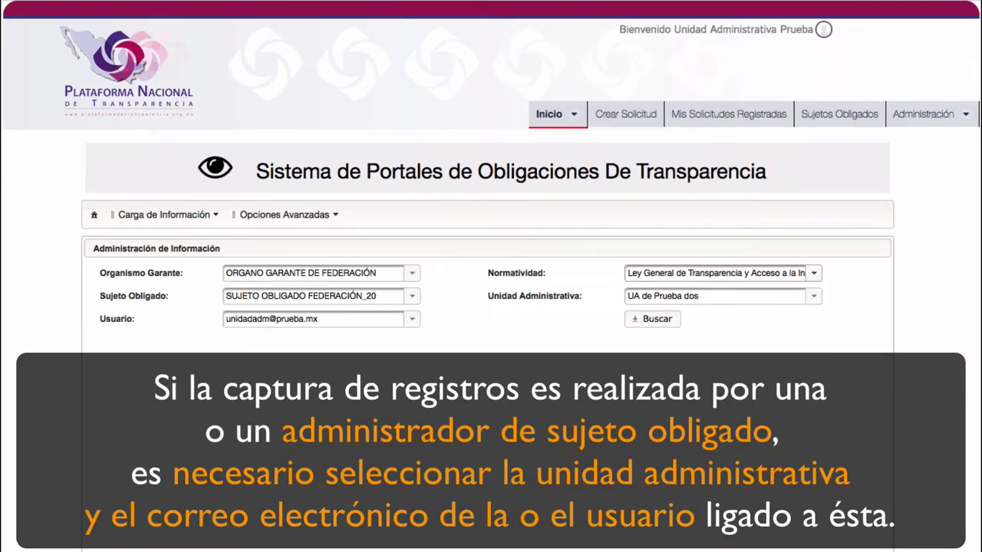
Step: Select the administrative unit "UA de Prueba dos" with its linked user account, and search for its obligations
left_click(814, 297)
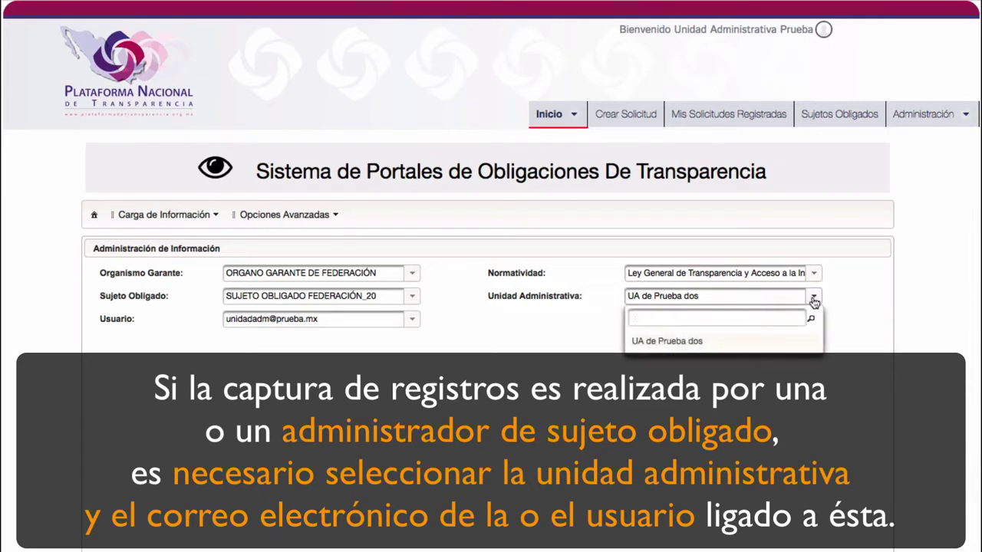
left_click(667, 340)
left_click(412, 319)
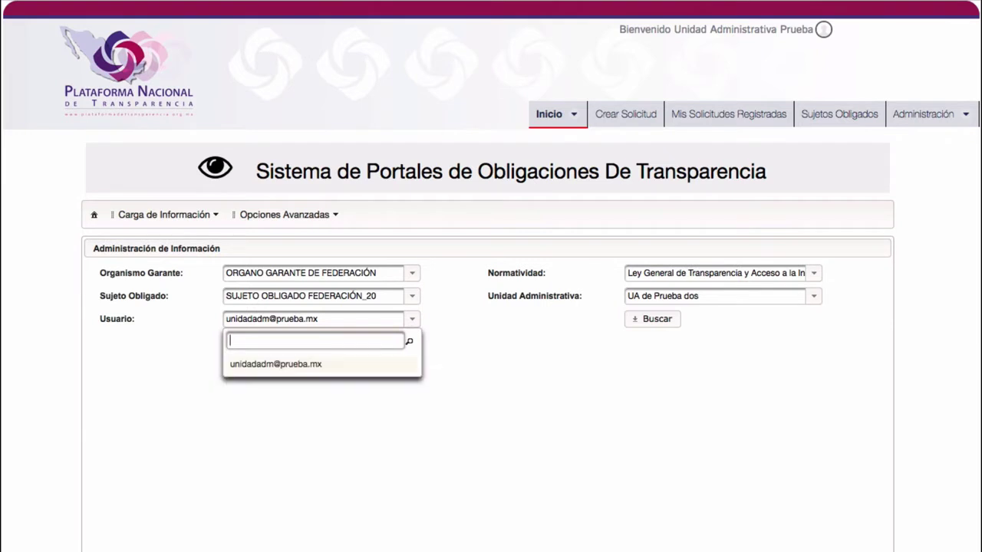
key("Return")
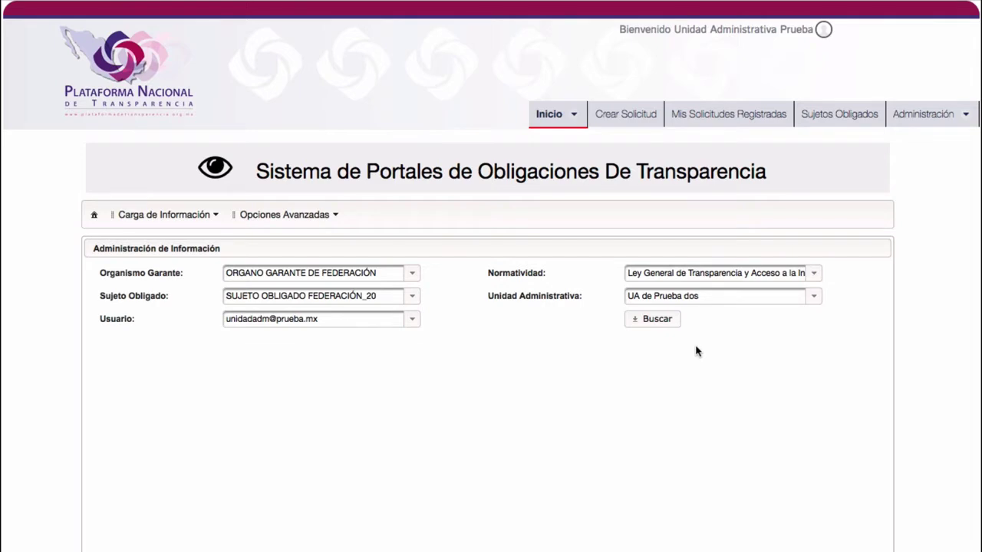
left_click(661, 319)
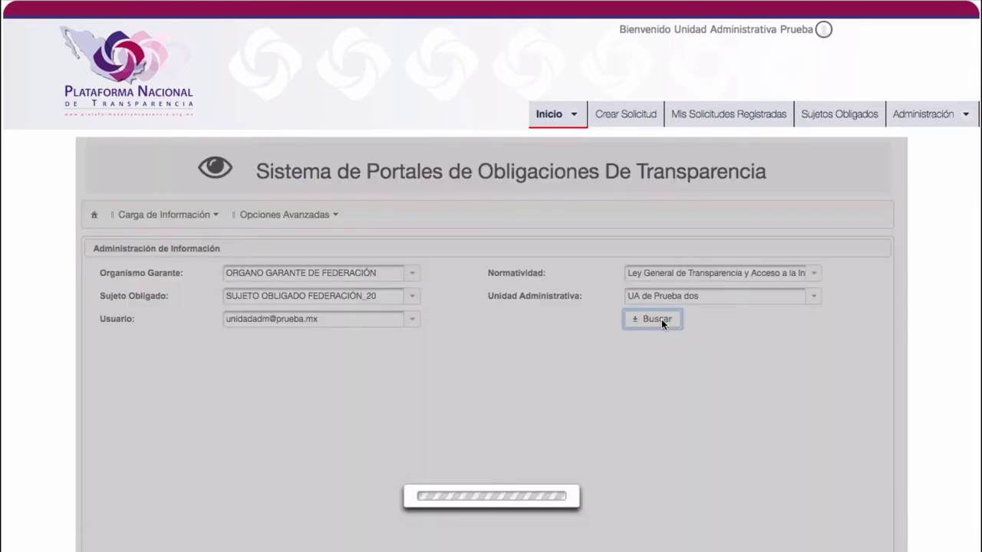
Step: Select FRACCION - XXIX (Informes emitidos) under ARTÍCULO - 70 and start a new record for it
scroll(661, 319, "down", 2)
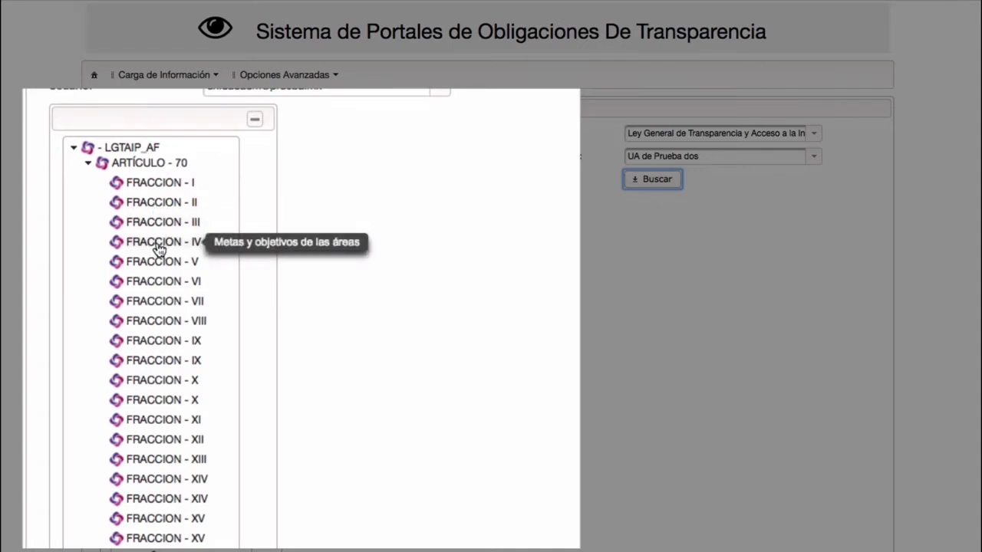
scroll(217, 344, "down", 3)
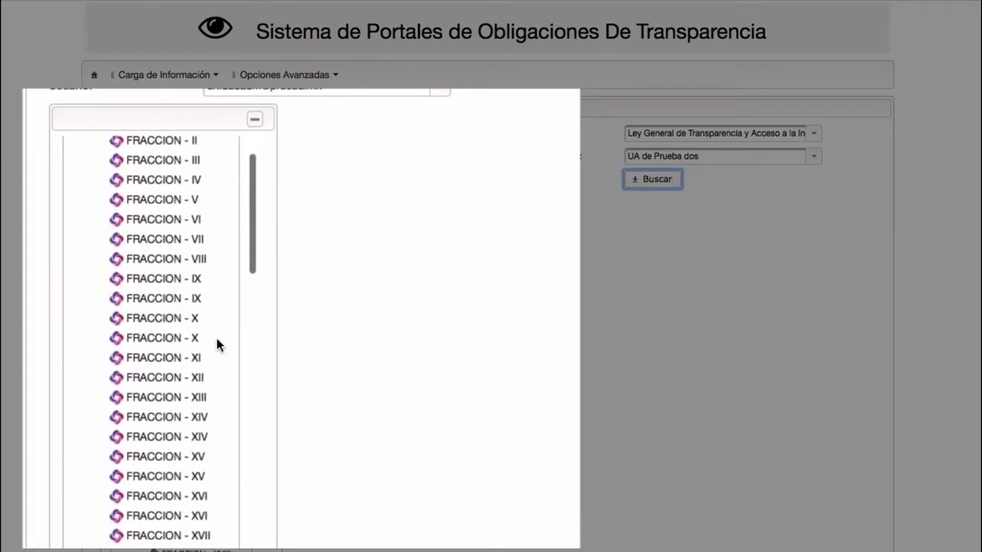
scroll(217, 345, "down", 4)
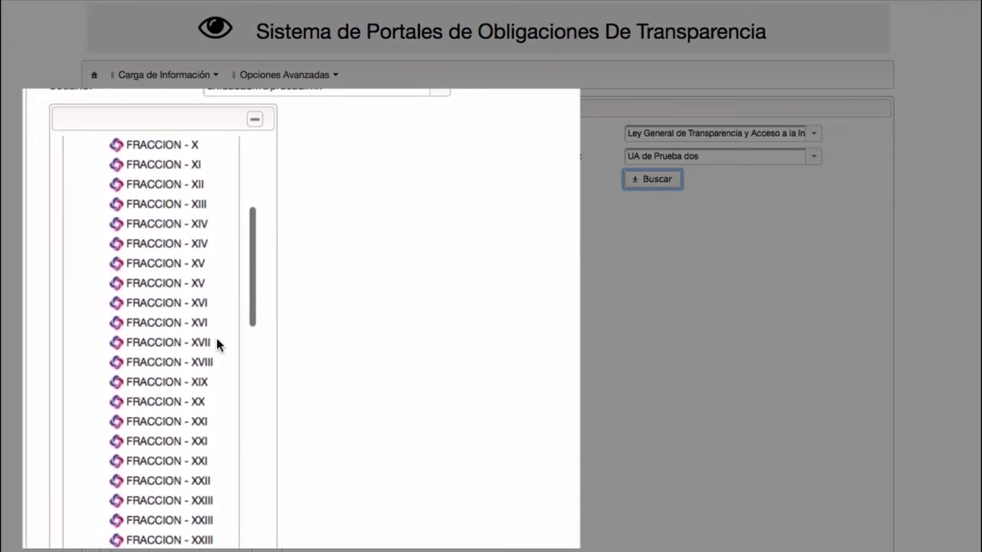
scroll(217, 344, "down", 4)
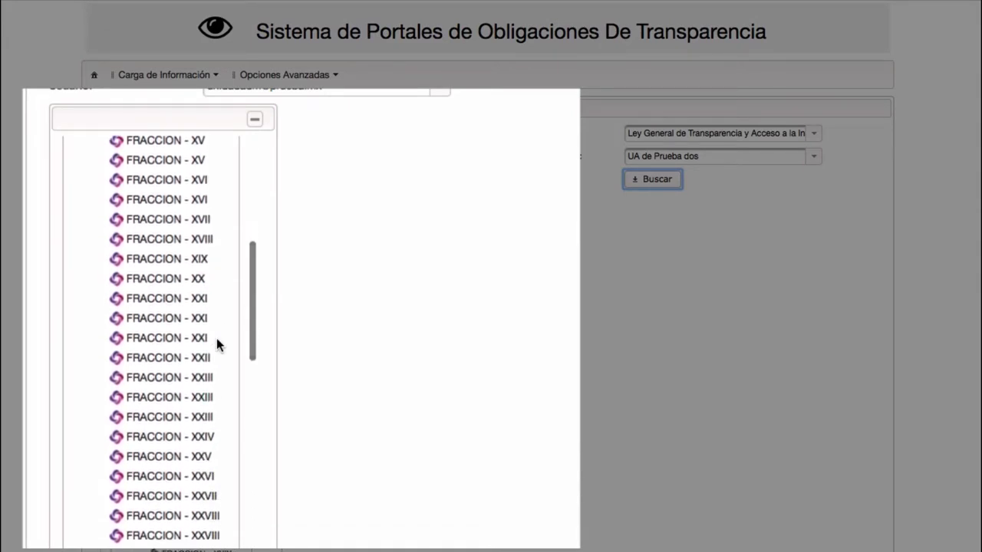
scroll(217, 344, "down", 2)
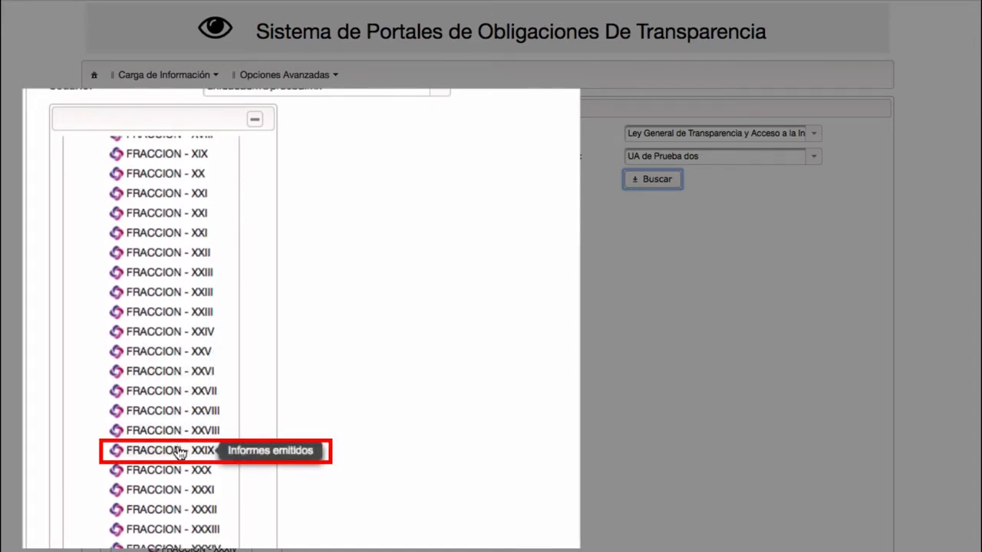
left_click(204, 470)
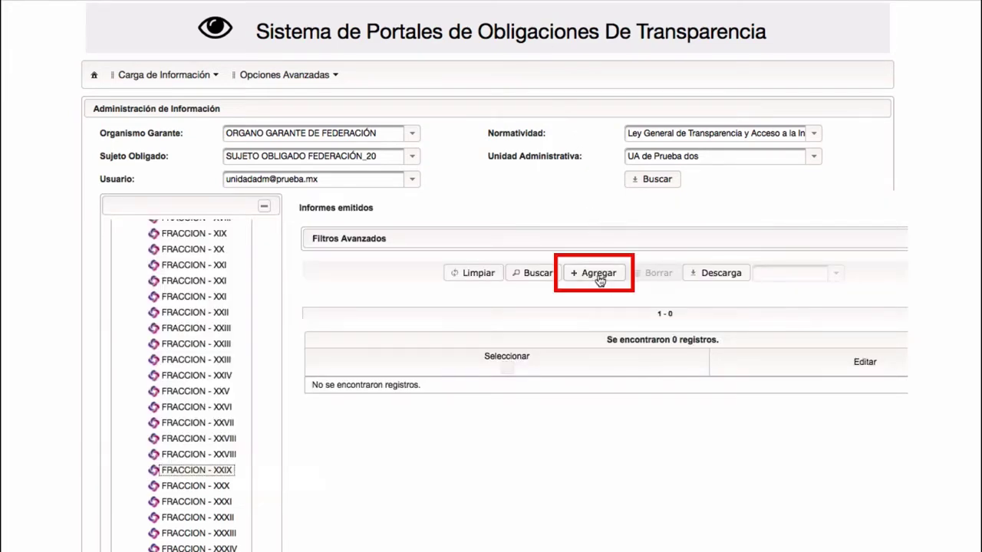
left_click(597, 273)
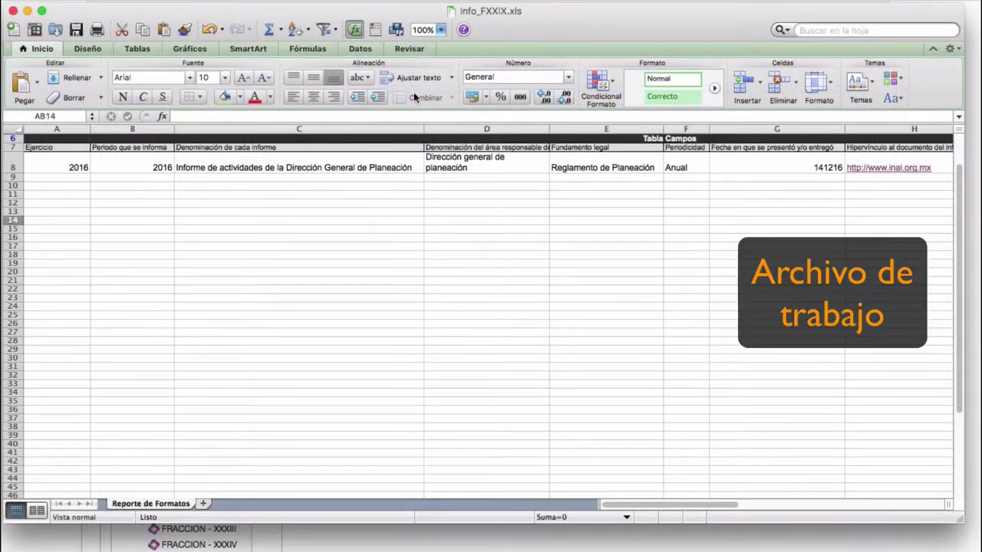
Step: Review the source row in the Info_FXXIX.xls workbook and enter 2016 for both Ejercicio and Periodo que se informa in the form
scroll(588, 282, "right", 8)
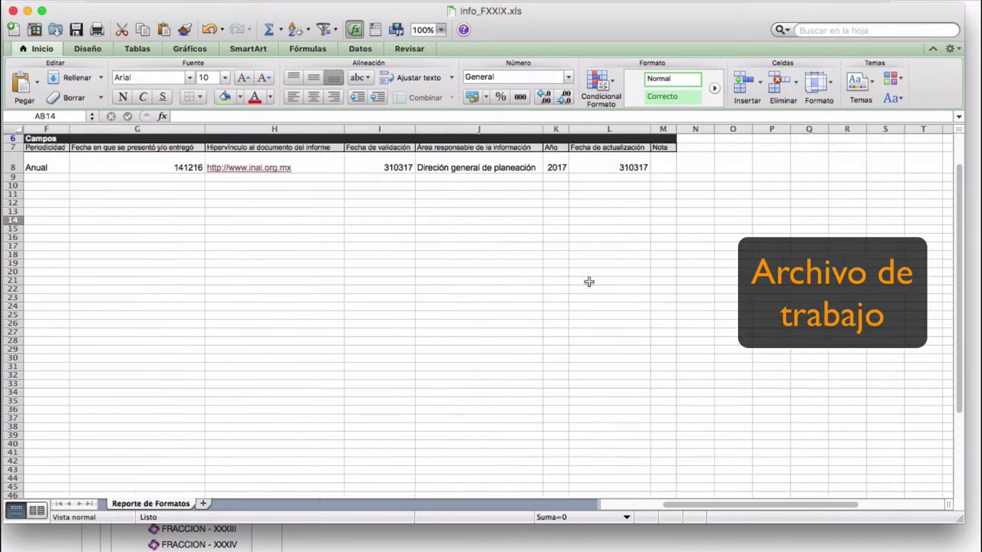
scroll(588, 281, "left", 8)
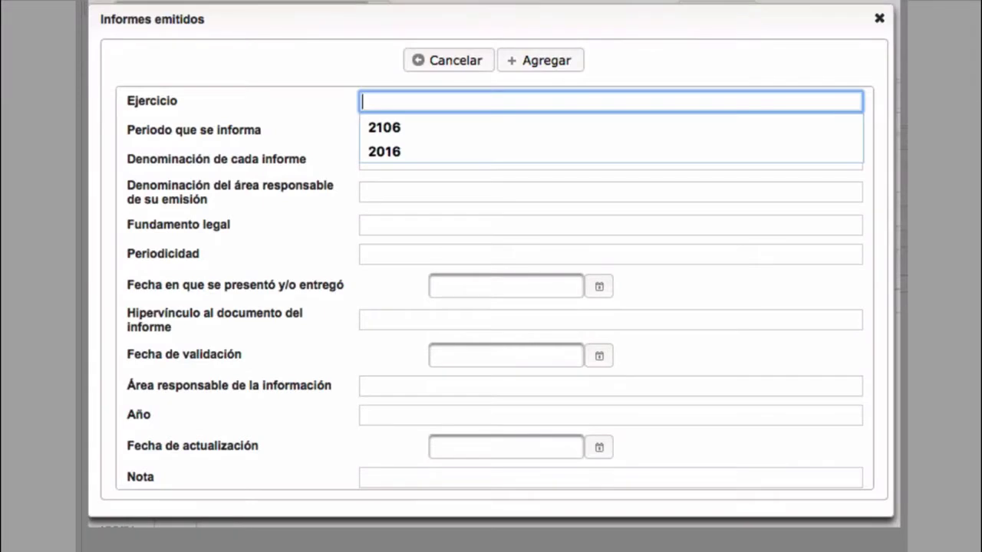
type("2016")
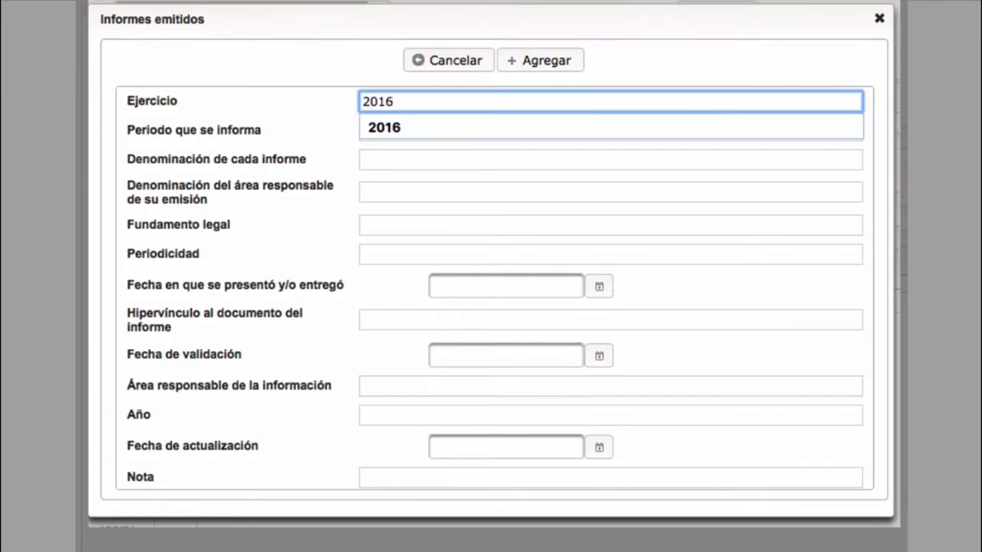
left_click(611, 130)
type("2016")
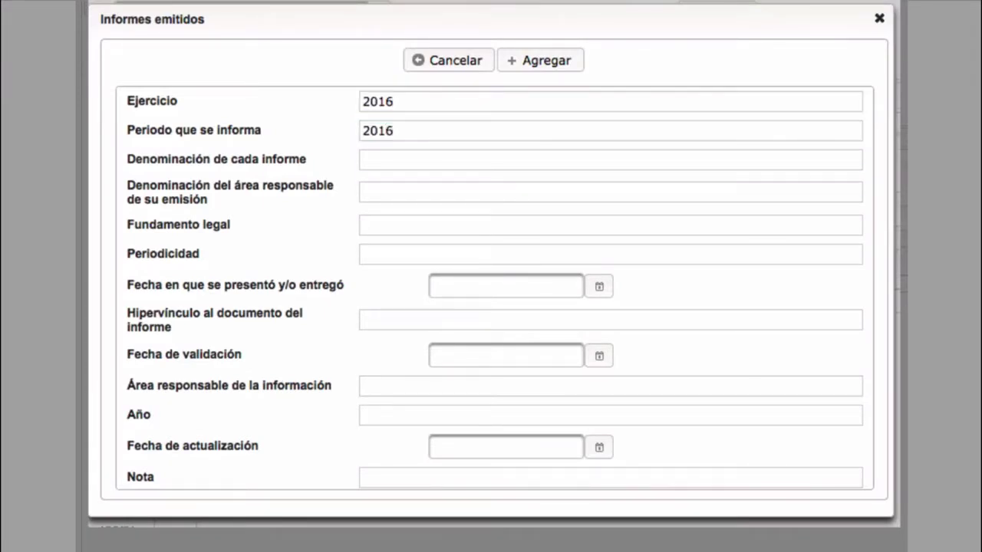
Step: Name the report "Informe de actividades de la Dirección General de Planeación" and enter "Dirección General de Planeación" as the area responsible for issuing it
left_click(611, 160)
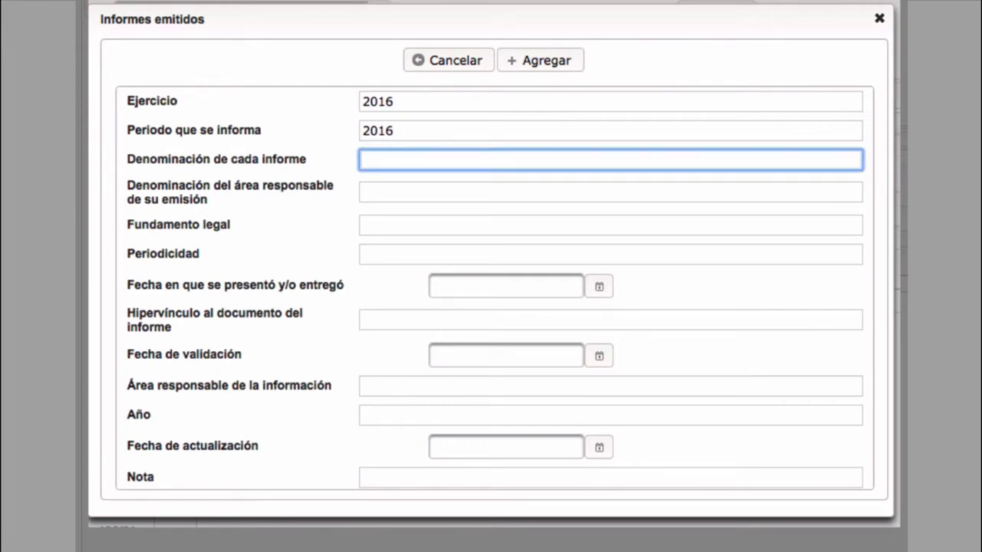
type("Informe de actividades de la Dirección General de Planeación")
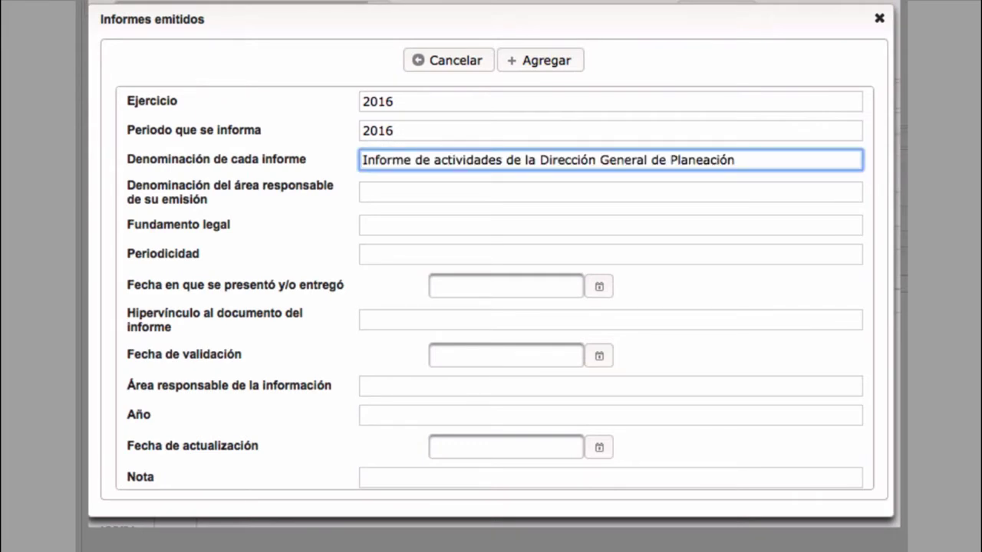
left_click(610, 192)
type("Dirección General de Planeación")
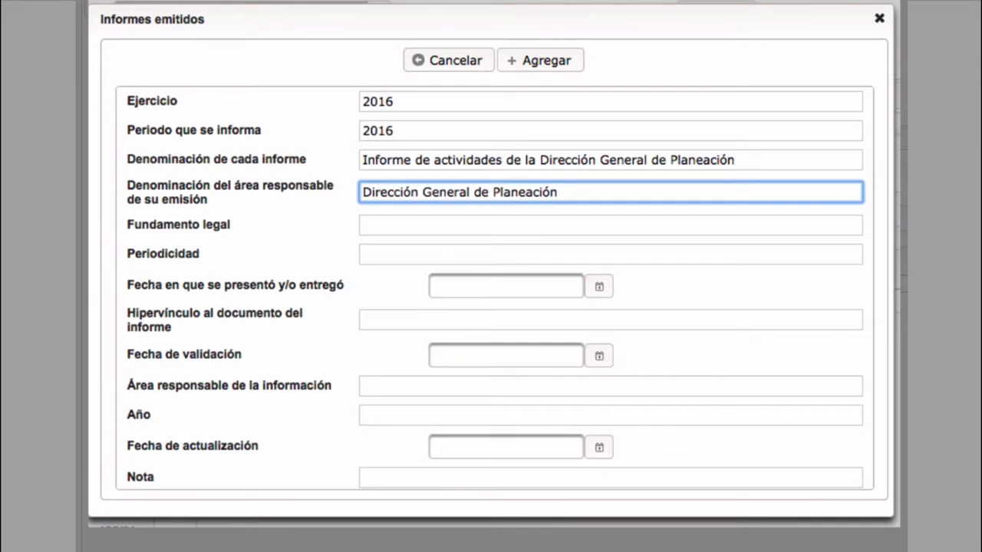
Step: Enter "Reglamento de Planeación" as the Fundamento legal and "Anual" as the Periodicidad
left_click(611, 224)
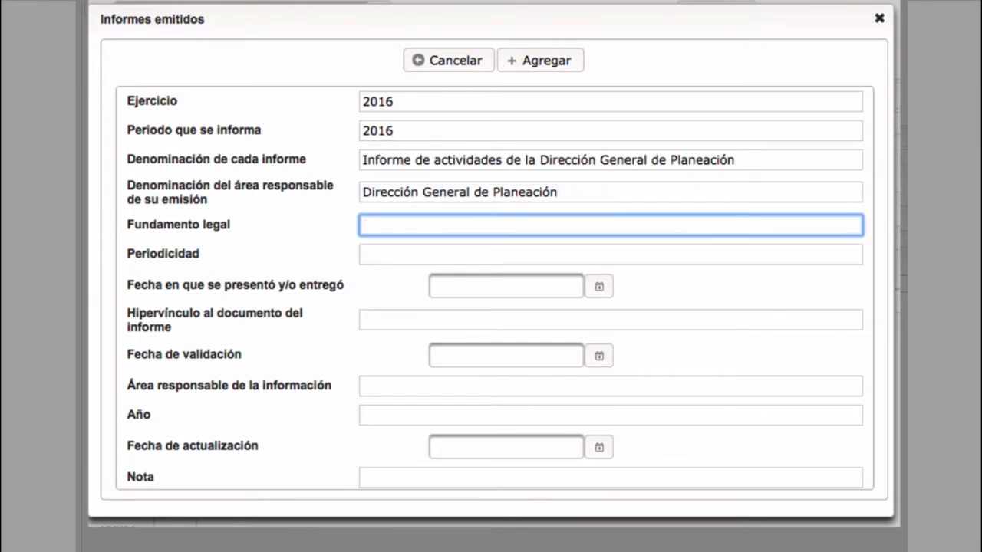
type("Reglamento de Planeación")
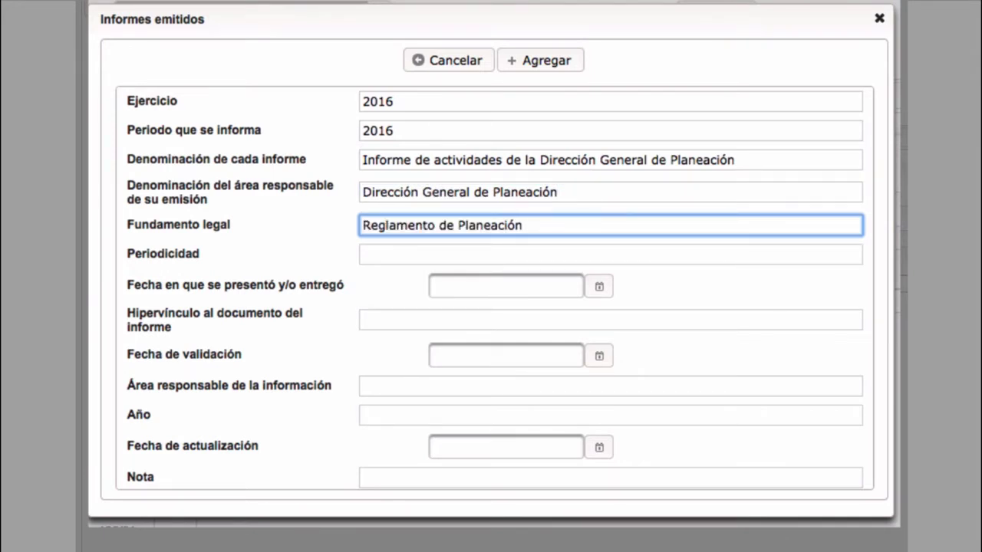
left_click(611, 254)
type("Anual")
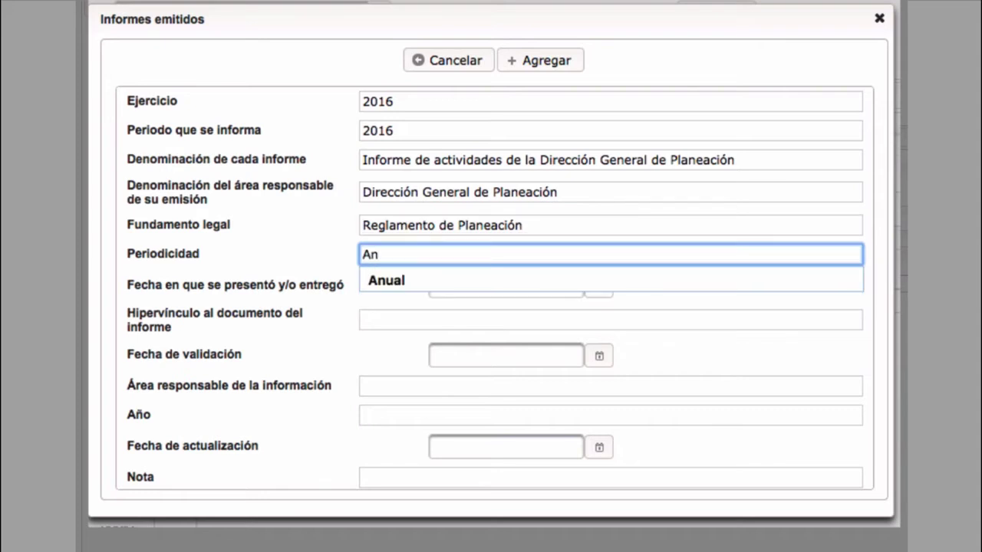
left_click(599, 286)
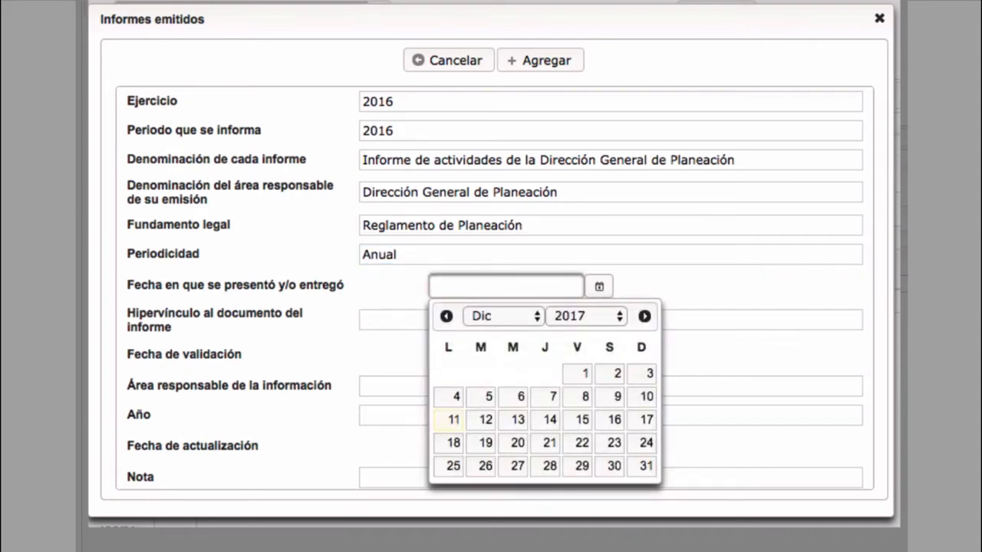
left_click(585, 316)
left_click(583, 298)
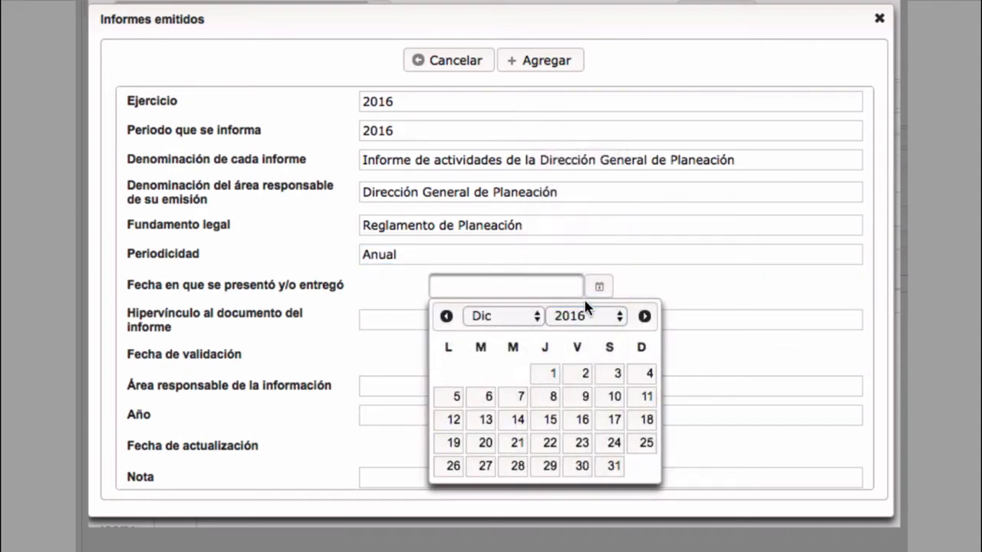
left_click(524, 421)
key("Tab")
type("http://www.inai.org.mx")
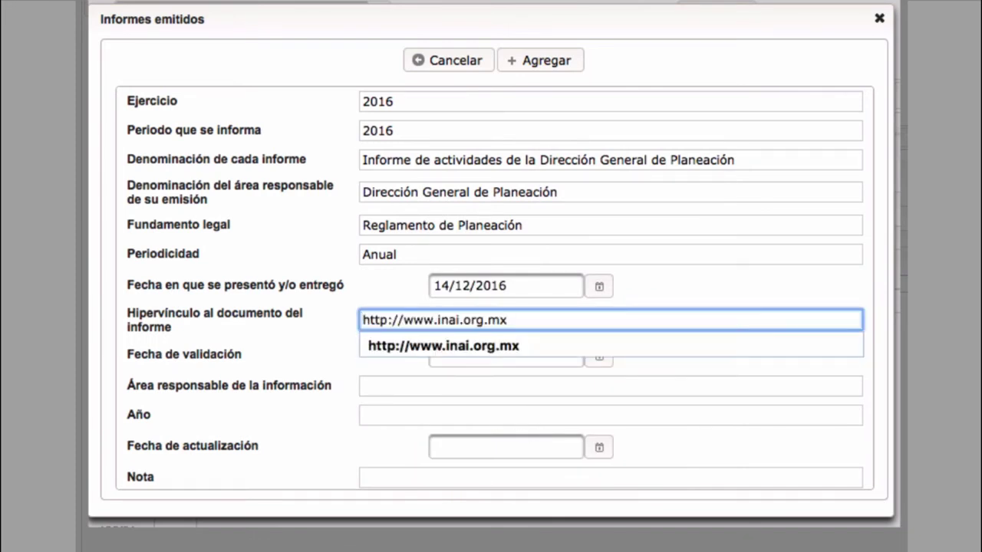
key("Tab")
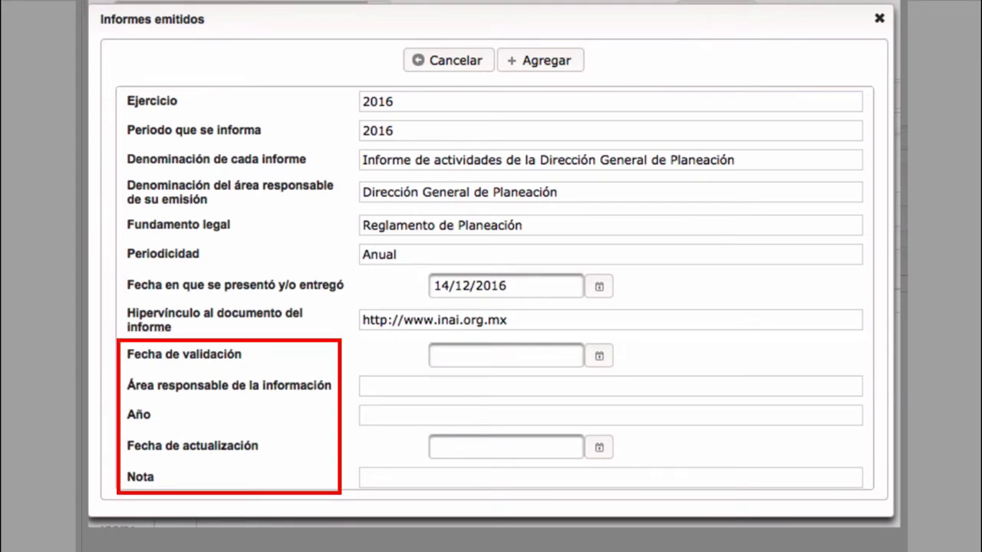
Step: Set the Fecha de validación to 31/03/2017
left_click(599, 355)
left_click(503, 385)
left_click(488, 235)
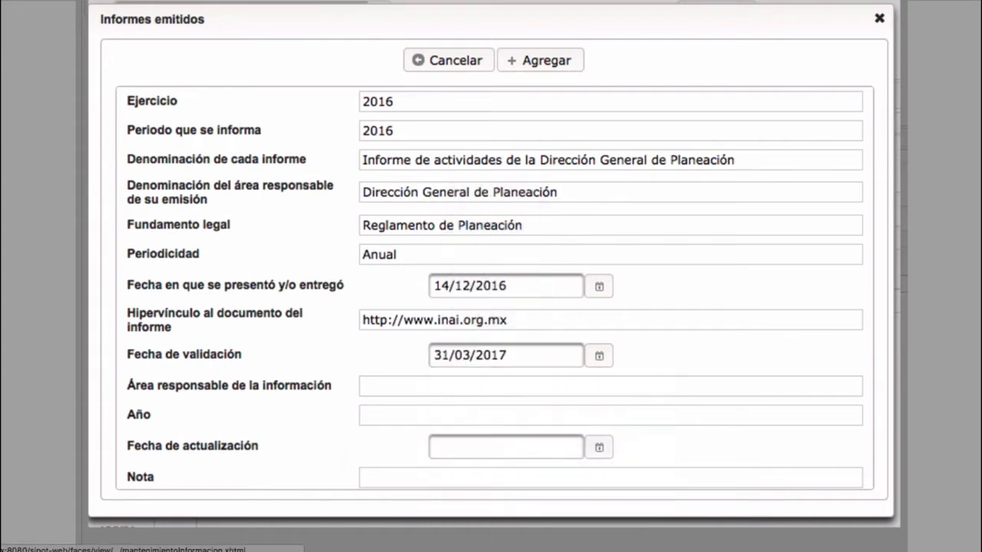
Step: Enter "Dirección General de Planeación" as the Área responsable de la información and 2017 as the Año
left_click(610, 386)
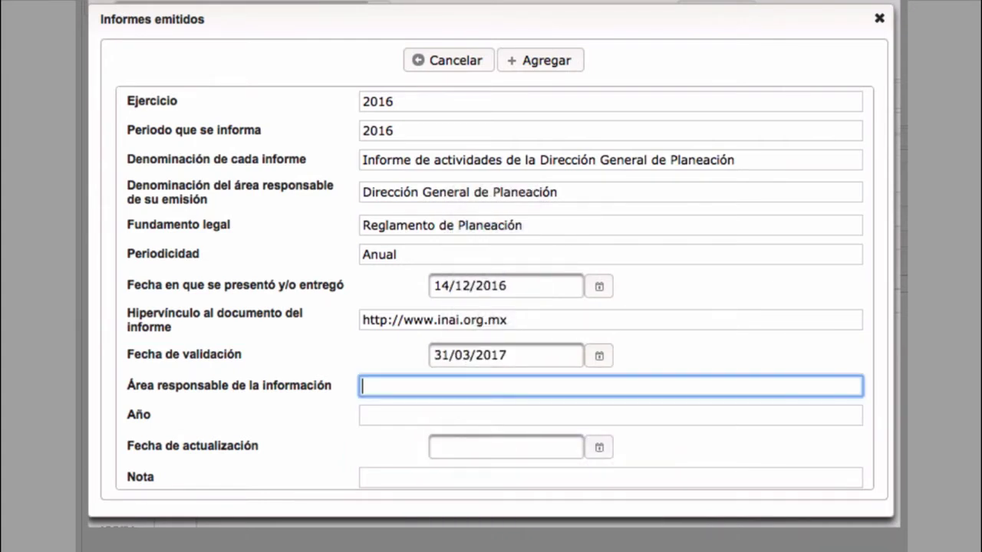
type("Dirección General de Planeación")
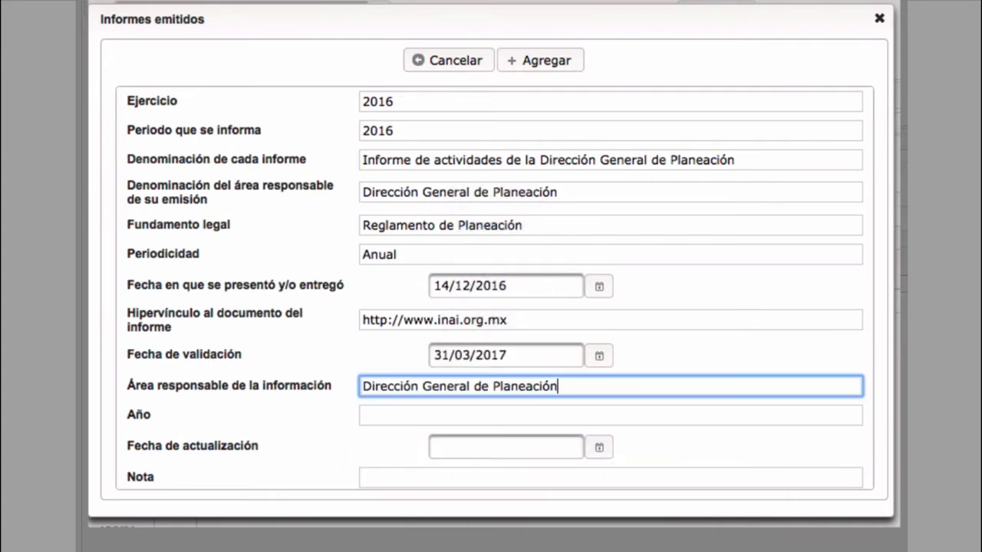
left_click(610, 415)
type("2017")
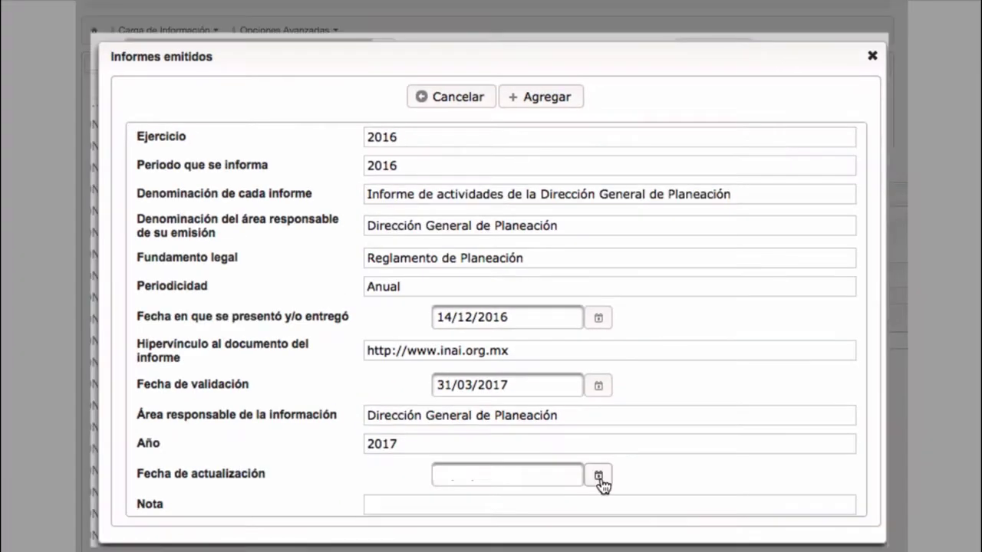
Step: Set the Fecha de actualización to 31/03/2017 and add the completed Informes emitidos record
left_click(606, 473)
left_click(533, 400)
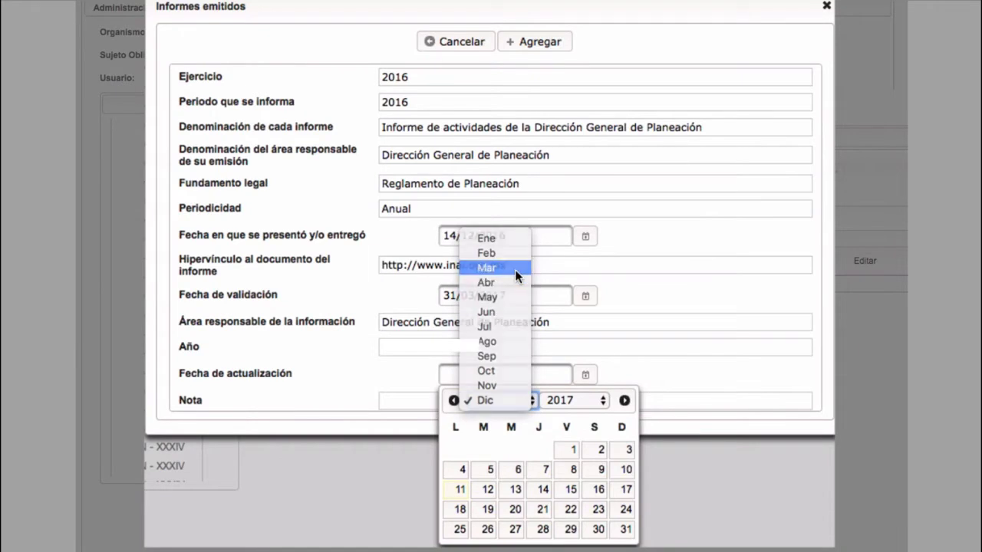
left_click(517, 263)
left_click(569, 530)
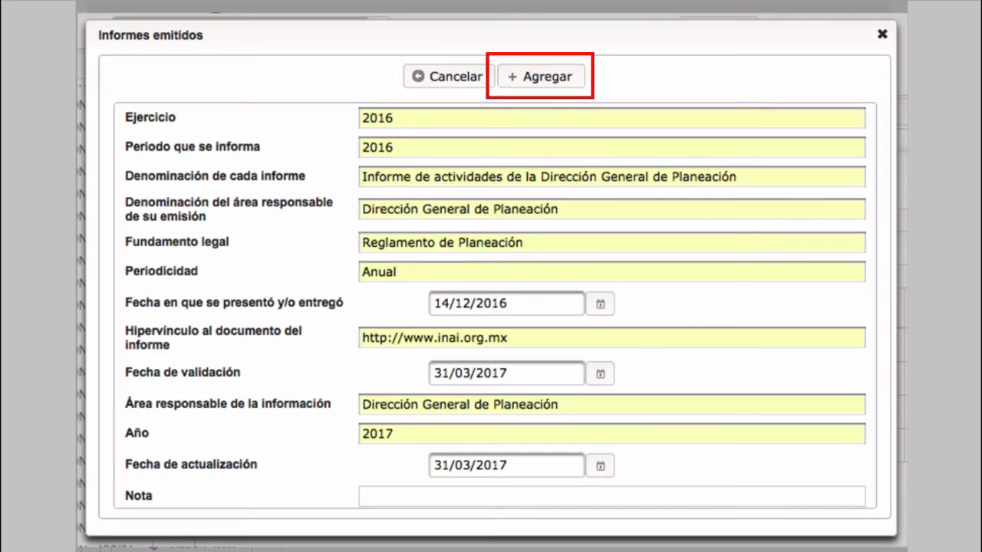
left_click(543, 74)
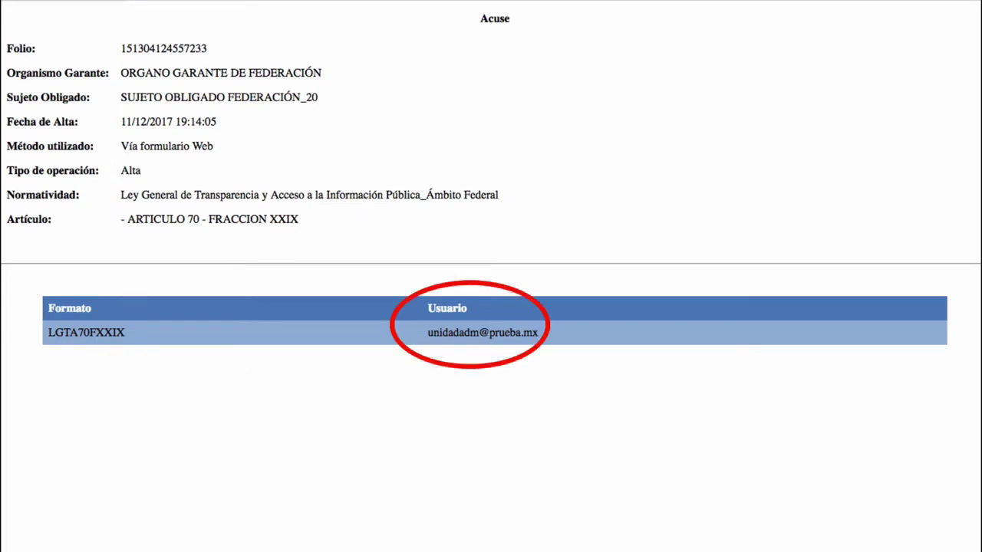
Step: Print the acknowledgement for the Alta of the Artículo 70, Fracción XXIX record
key("super+p")
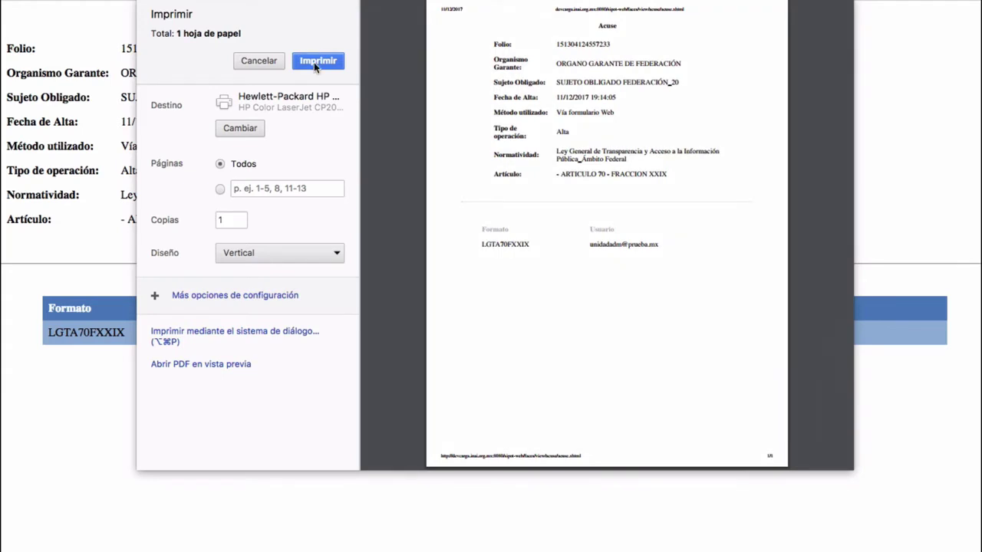
left_click(314, 62)
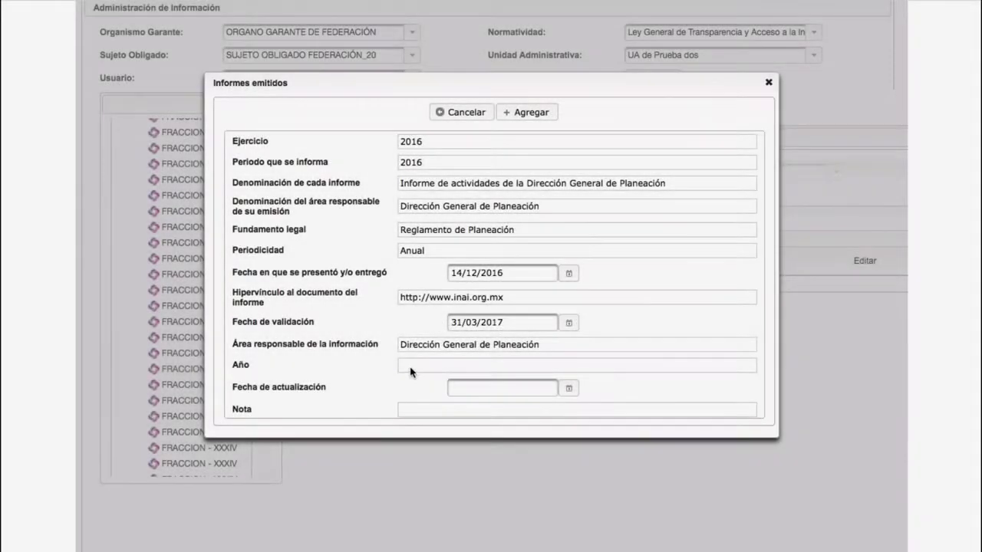
Step: Enter "Dos mil diecisiete" as the Año and try to add the Informes emitidos record
left_click(410, 367)
type("Dos mil d")
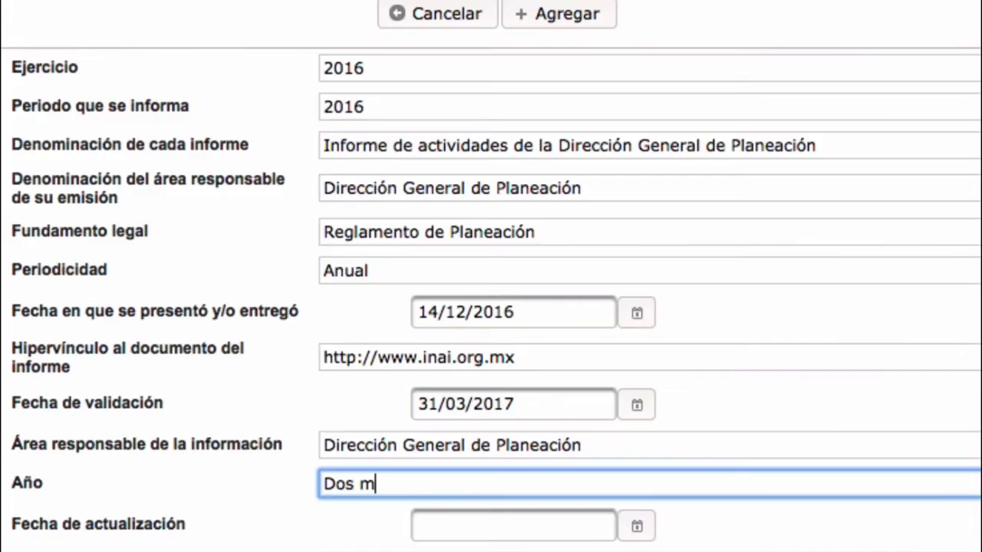
type("iecisiete")
key("Tab")
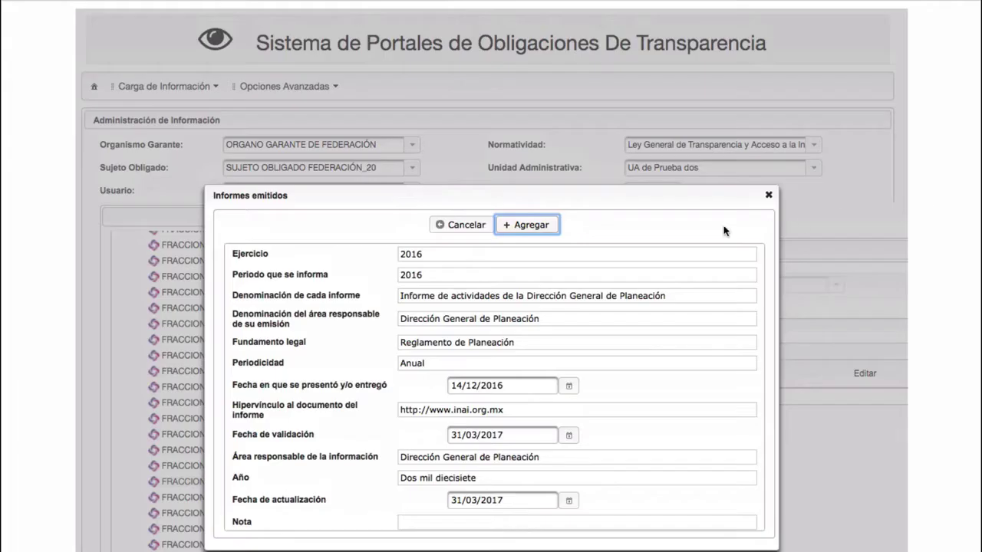
left_click(583, 14)
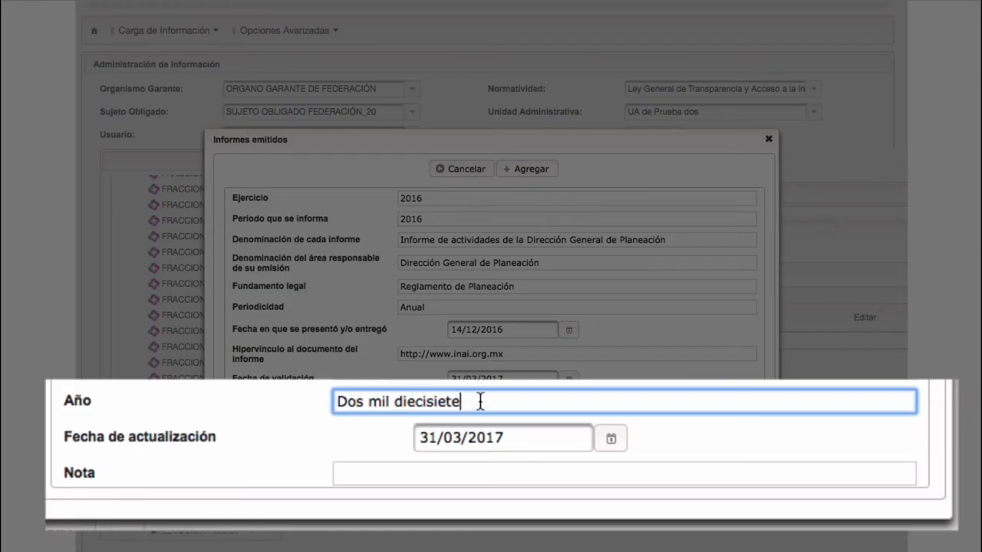
Step: Replace the Año value with 2017 and add the Informes emitidos record
left_click_drag(481, 422, 398, 422)
key("BackSpace")
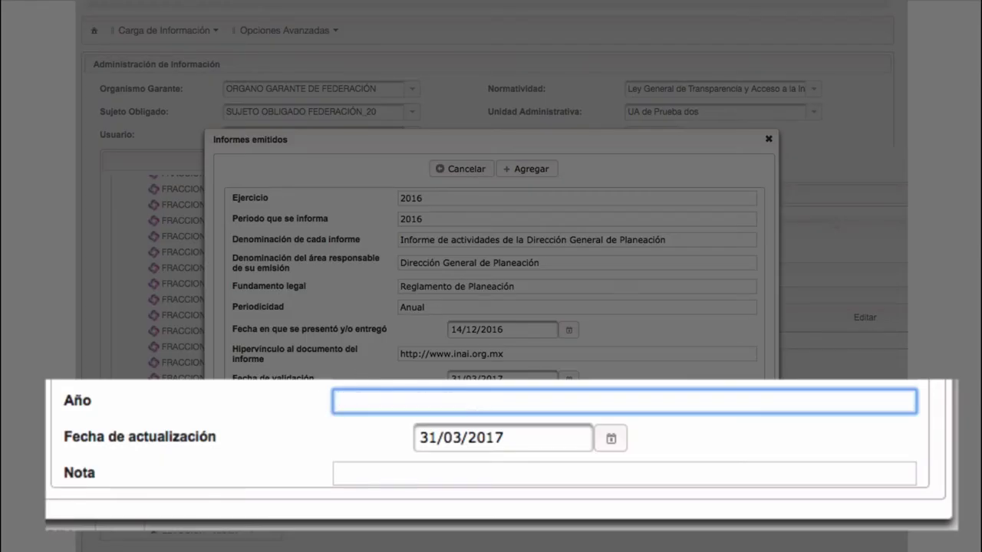
type("2017")
left_click(305, 406)
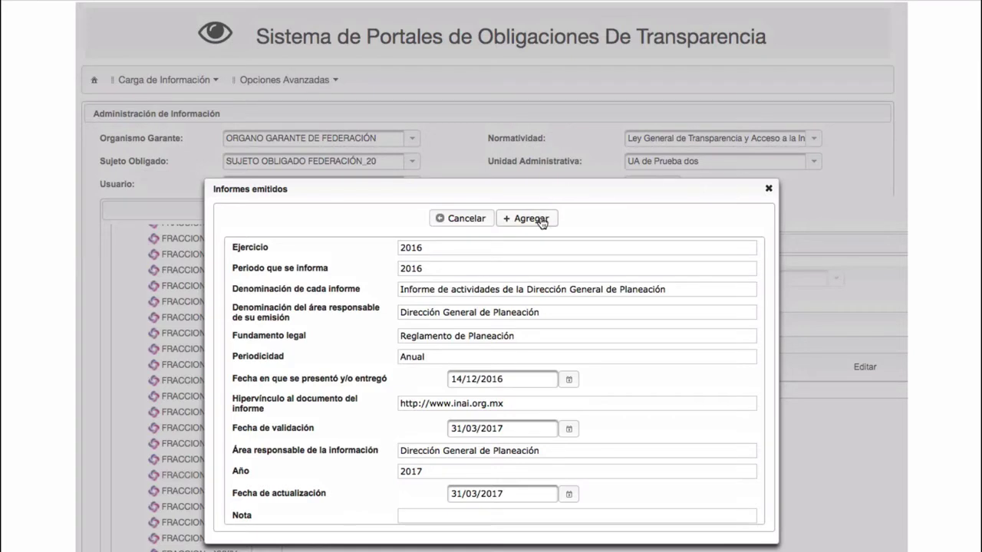
left_click(529, 219)
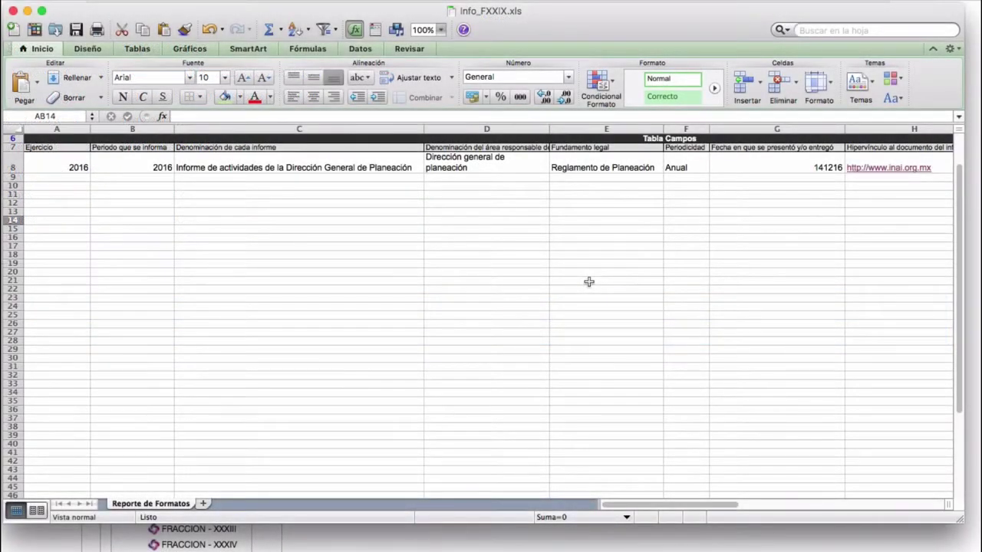
Step: Review the report data in Info_FXXIX.xls across all columns, from Ejercicio to Nota
scroll(588, 281, "right", 10)
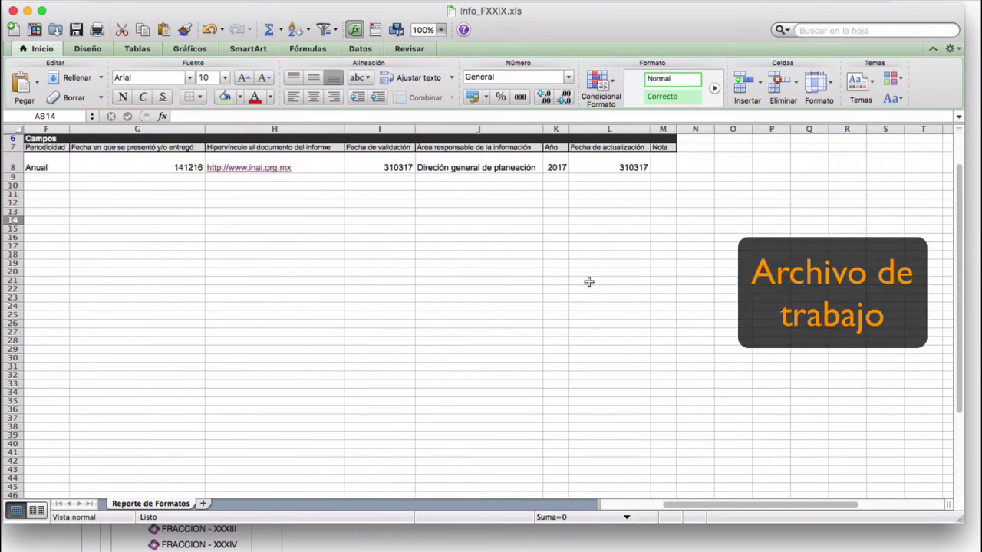
scroll(588, 282, "left", 10)
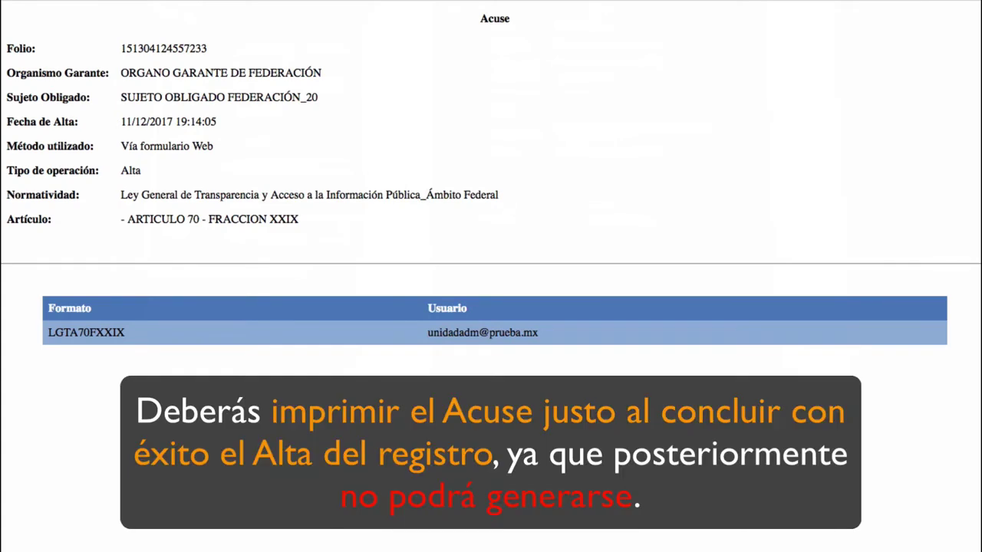
Step: Preview the printout of the Alta acknowledgement and dismiss the print dialog
key("super+p")
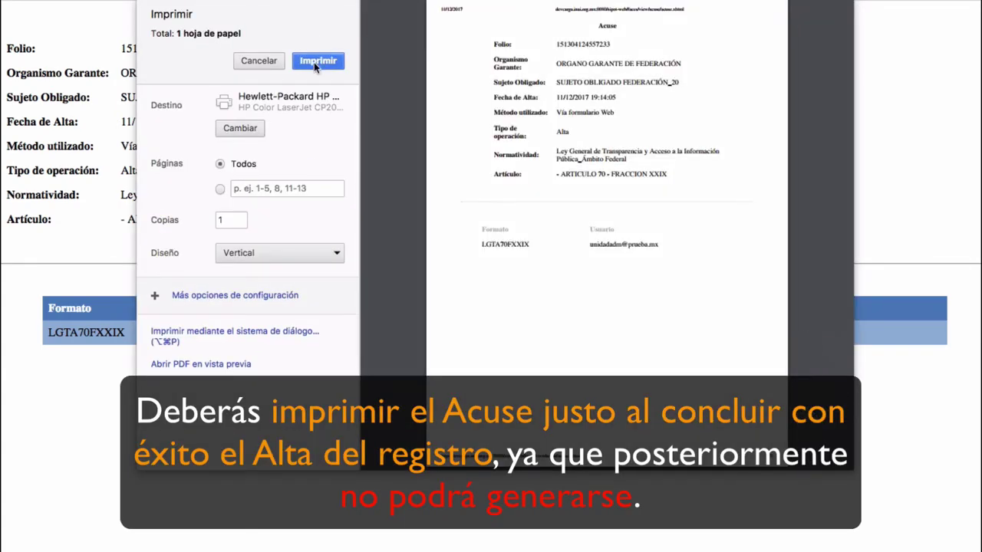
left_click(259, 61)
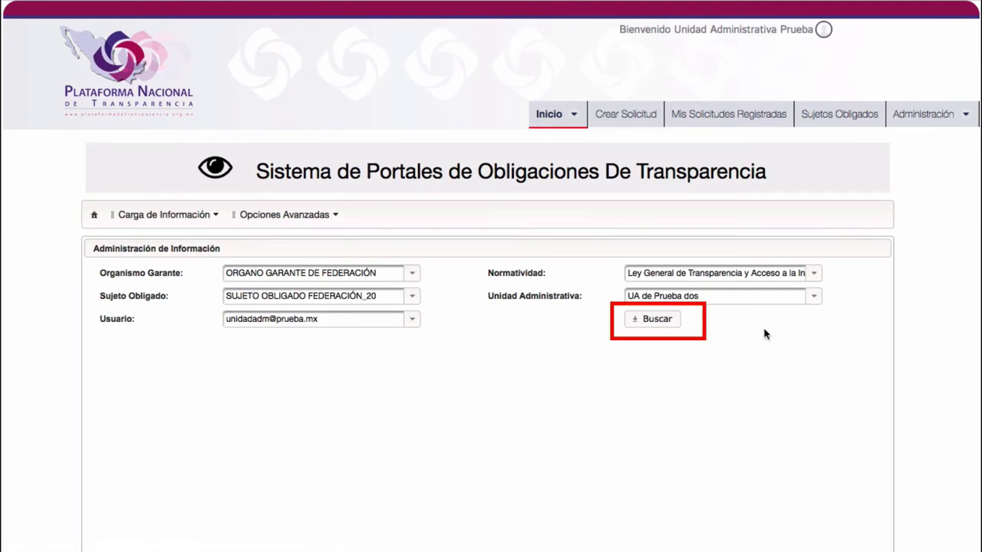
Step: Load the Artículo 70 obligations, select Fracción XXIX and search for its Informes emitidos records
left_click(661, 320)
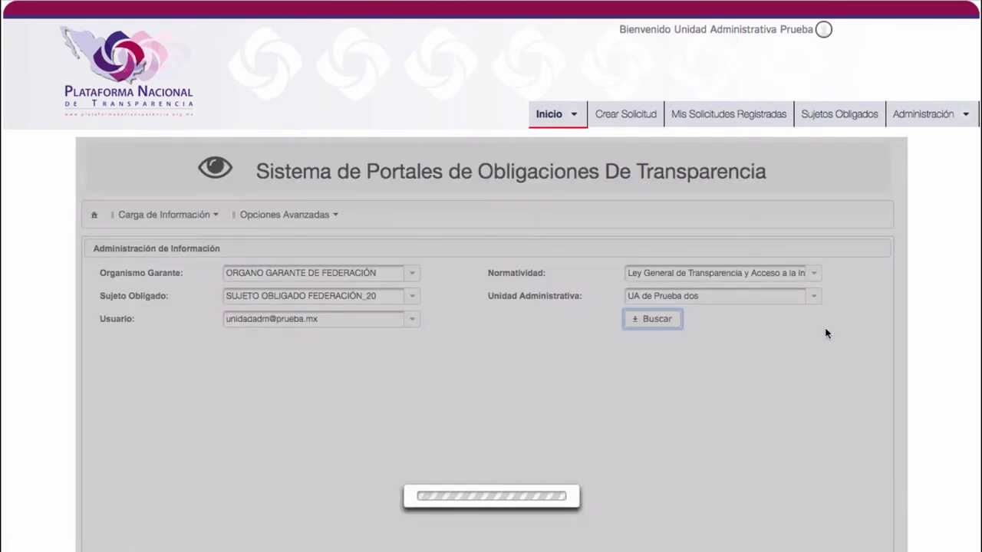
scroll(240, 418, "down", 5)
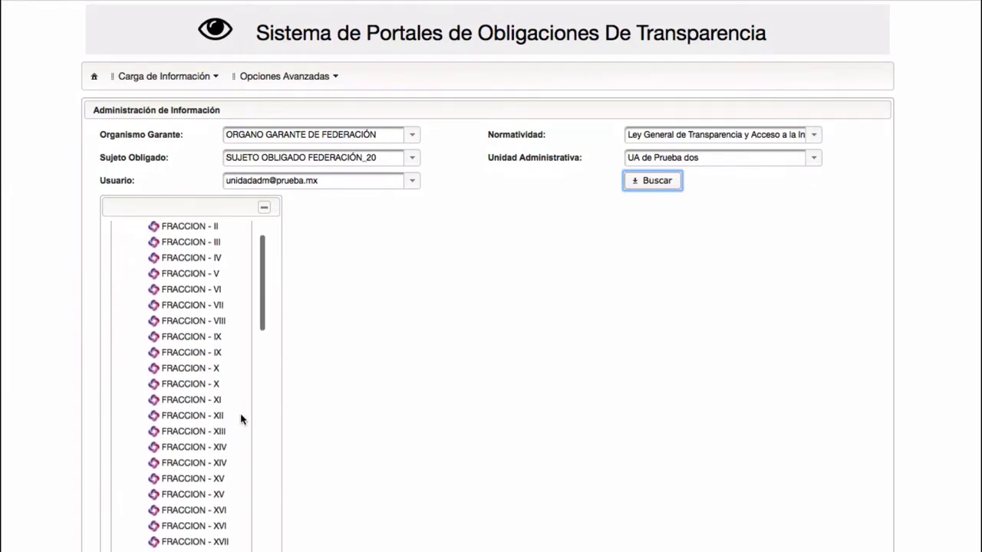
scroll(224, 380, "down", 5)
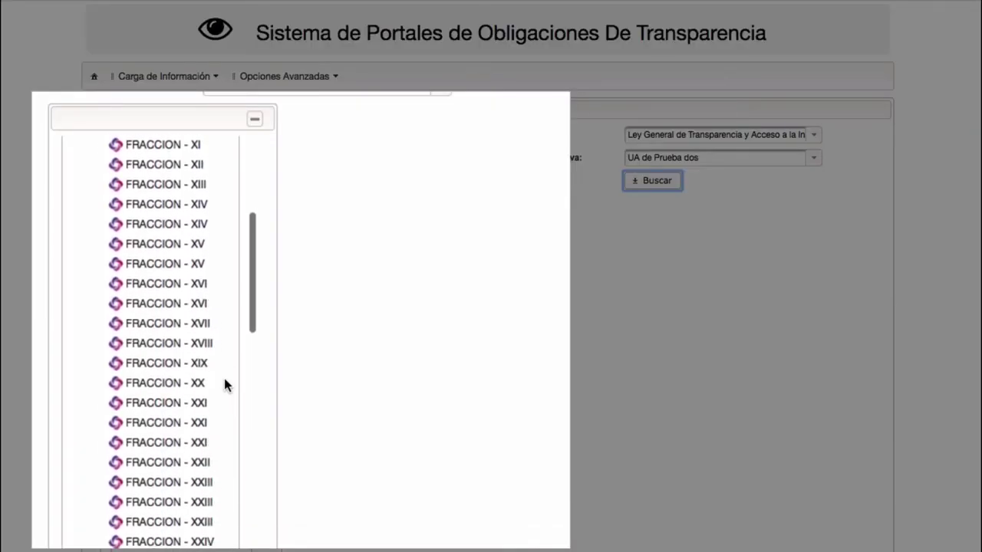
scroll(224, 379, "down", 5)
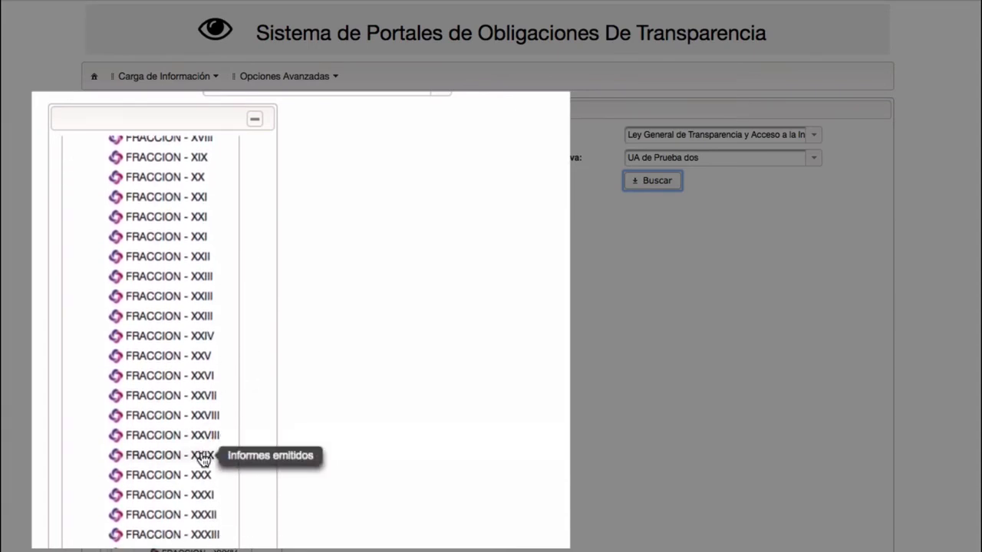
left_click(221, 473)
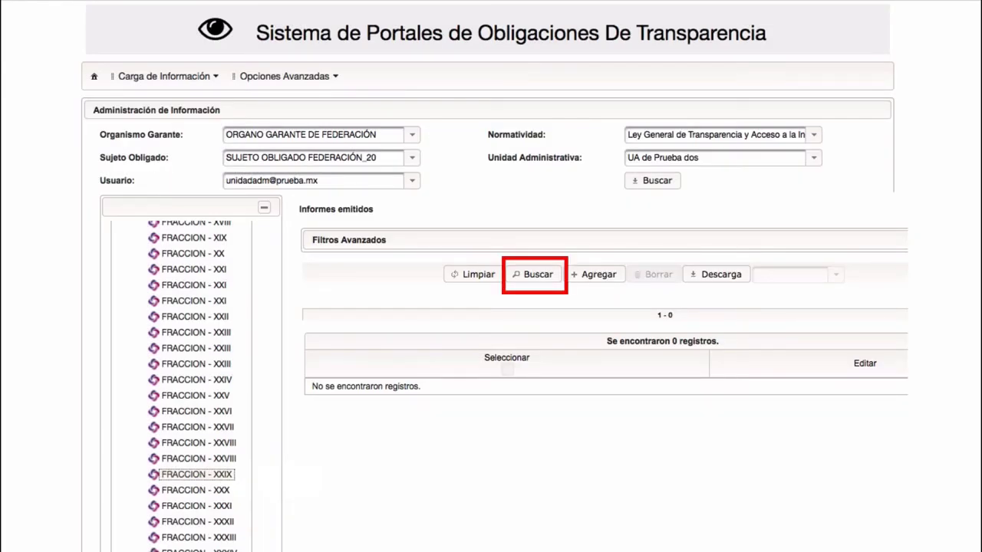
left_click(539, 274)
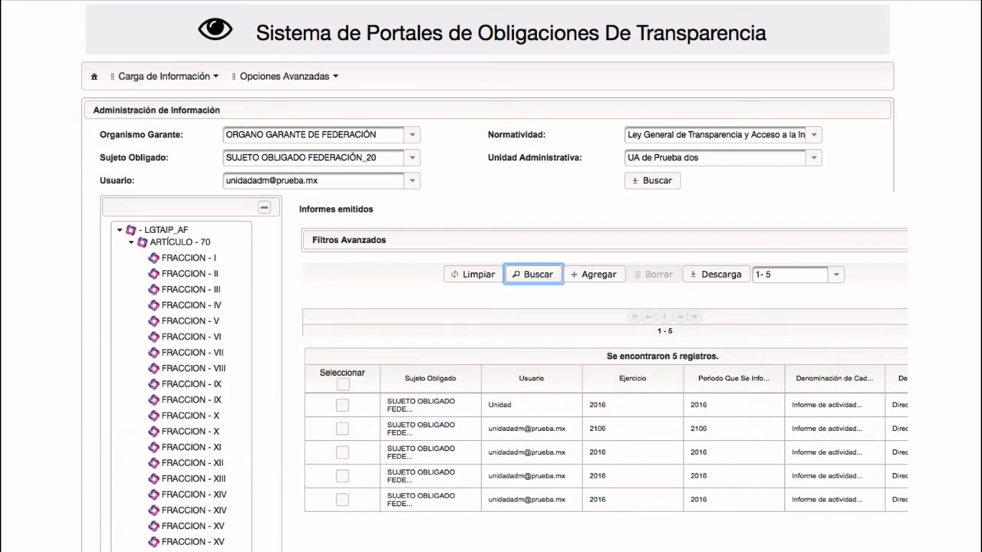
Step: Open the third listed record for editing and correct its Fundamento legal to "Reglamento de Control de Gestión"
scroll(828, 491, "right", 10)
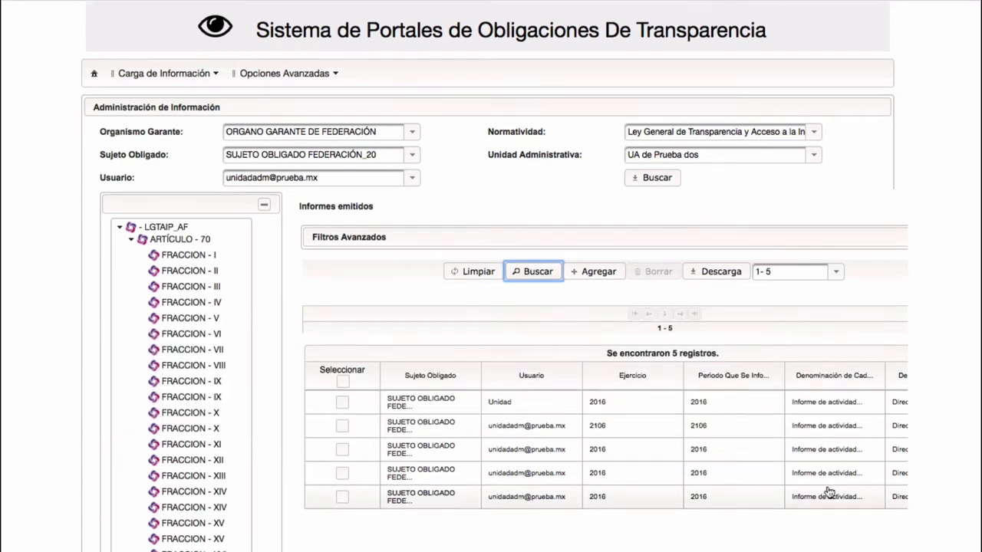
scroll(829, 492, "right", 10)
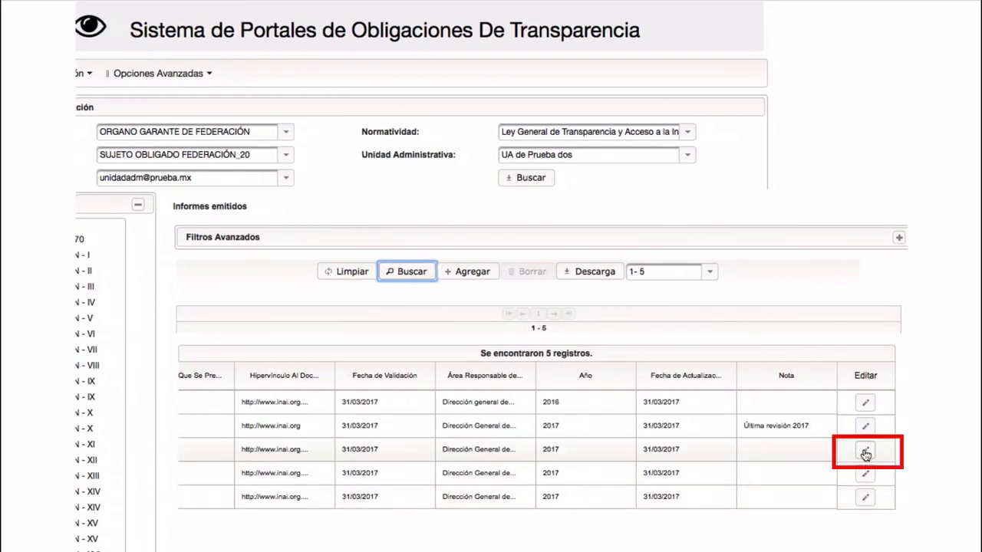
left_click(865, 451)
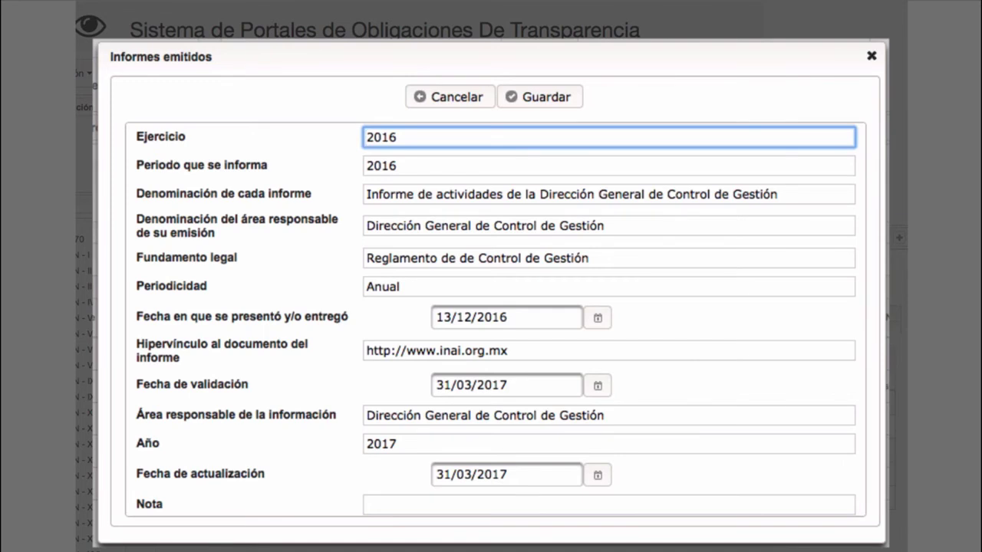
left_click(467, 259)
key("BackSpace")
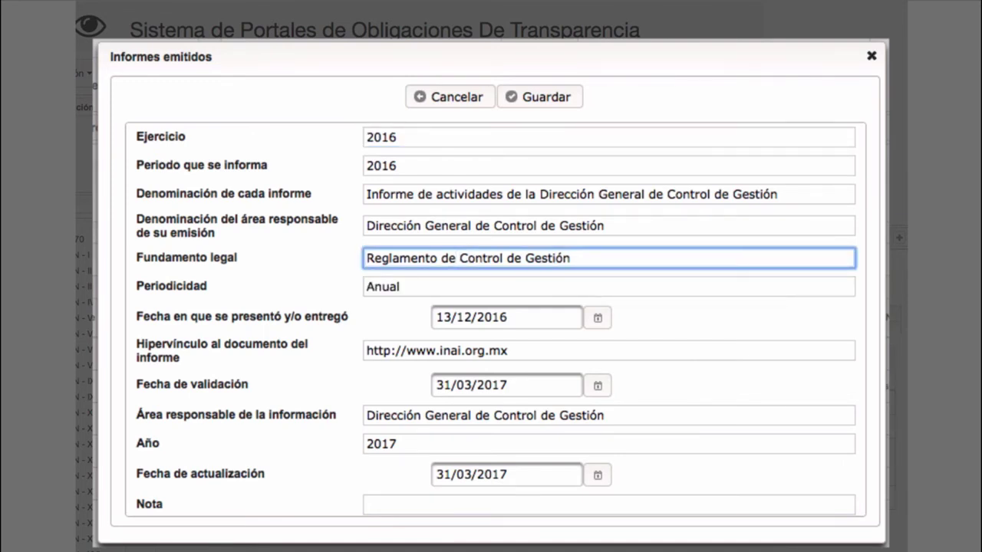
Step: Enter "Última revisión 2017" as the Nota and save the edited record
left_click(460, 503)
type("Última revisión 2017")
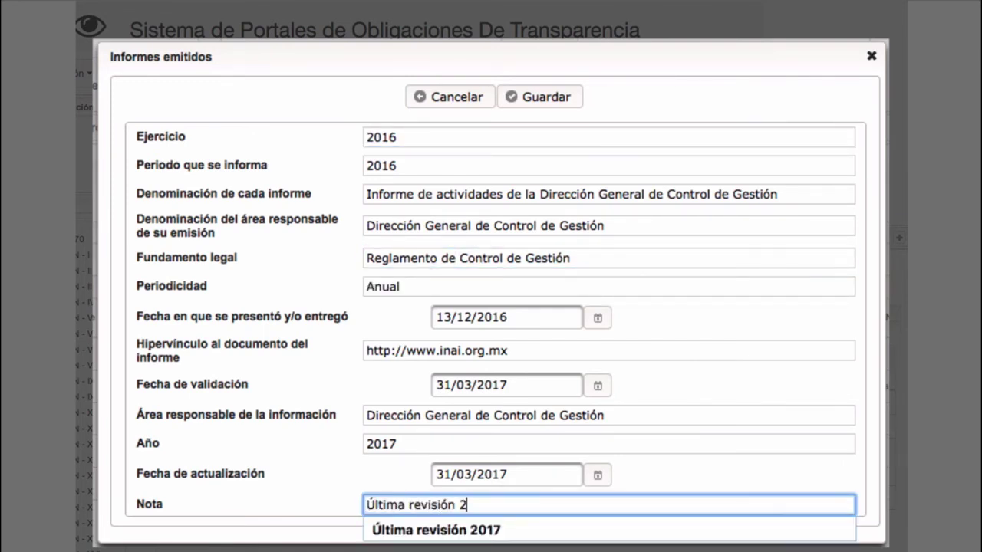
key("Down")
key("Return")
left_click(546, 97)
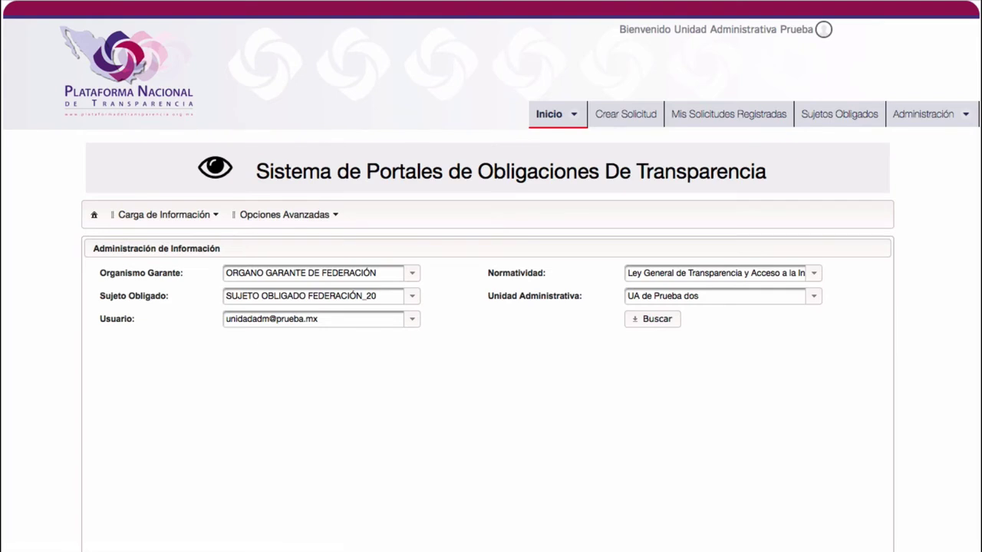
Step: Reload the Artículo 70 obligations and list the existing Informes emitidos records of Fracción XXIX
left_click(662, 319)
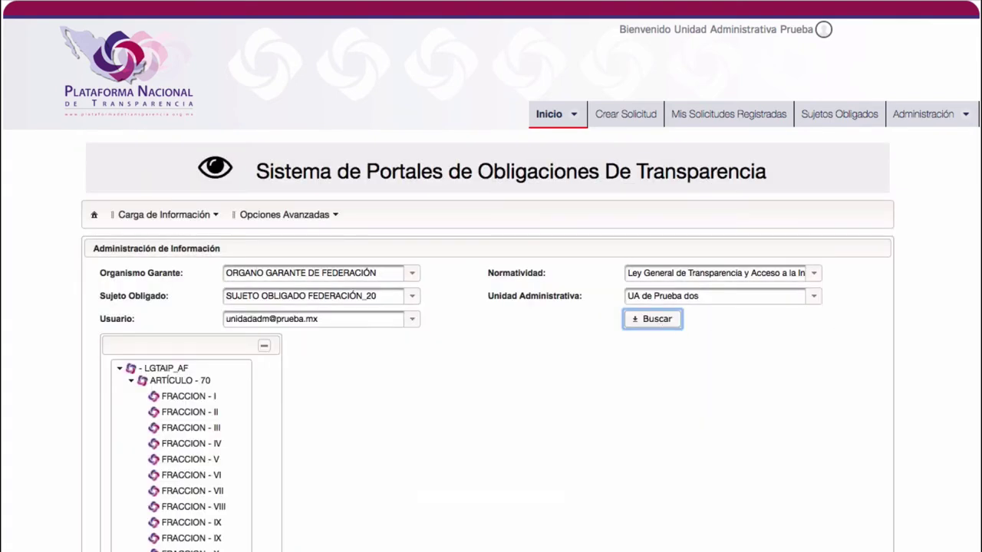
scroll(706, 385, "down", 4)
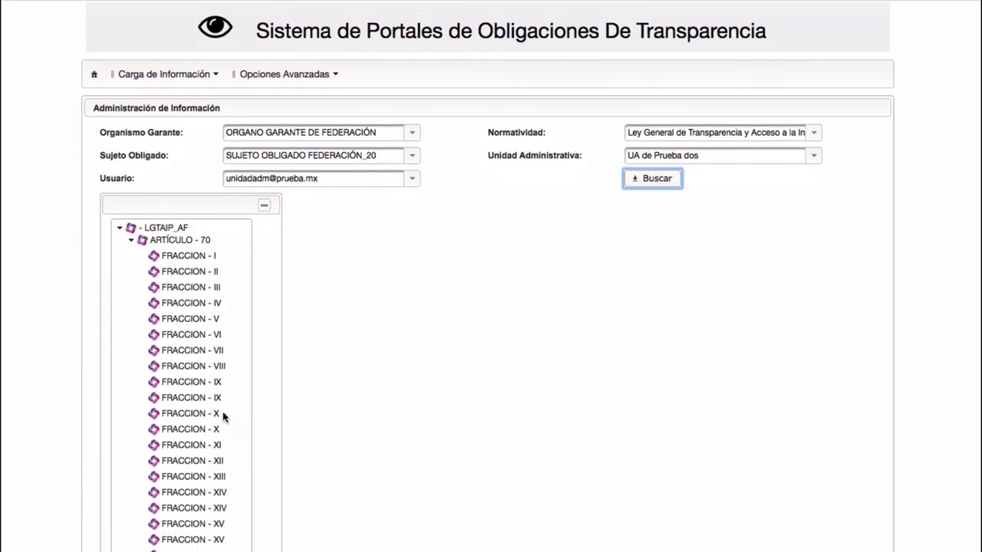
scroll(220, 422, "down", 8)
scroll(220, 424, "down", 5)
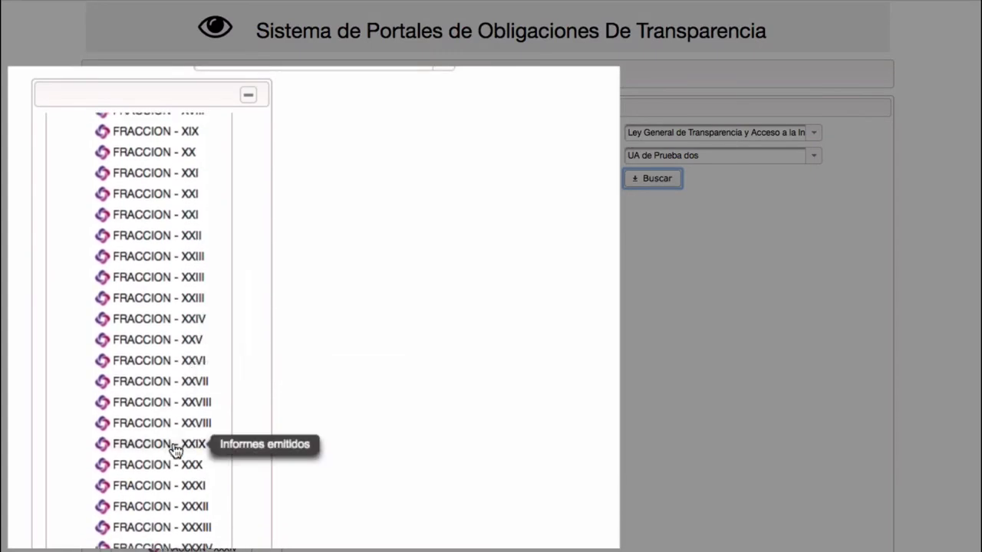
left_click(207, 469)
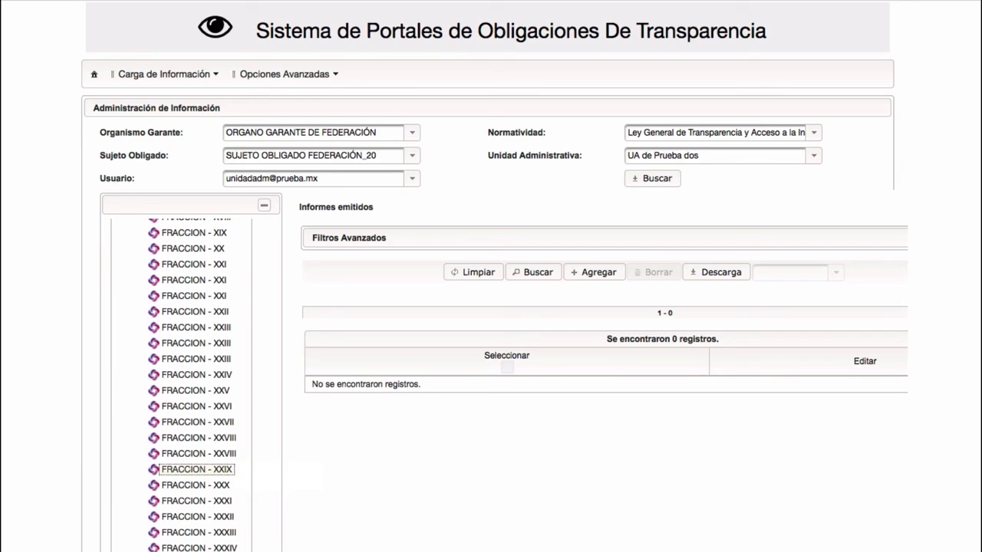
left_click(539, 273)
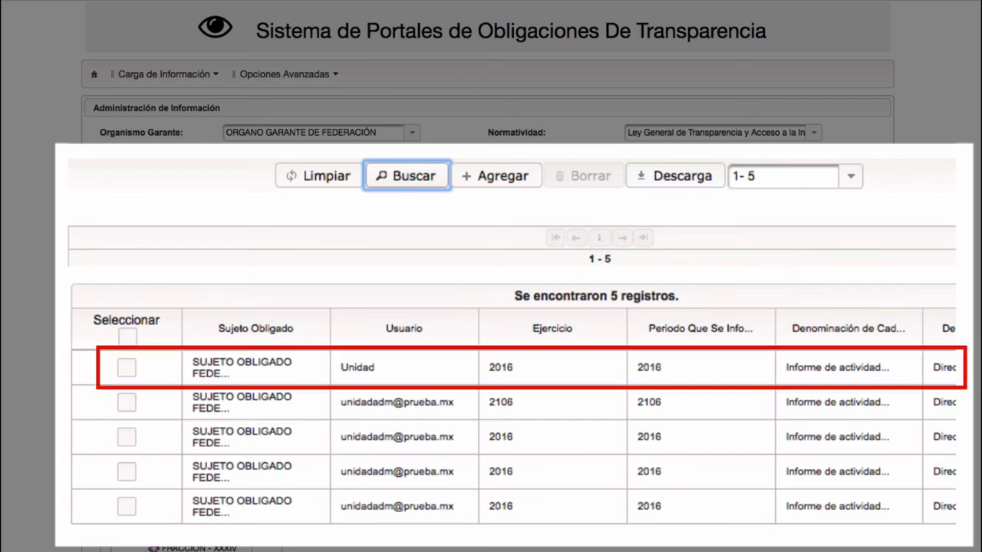
Step: Delete the first listed Informes emitidos record and print its Baja acknowledgement
left_click(127, 370)
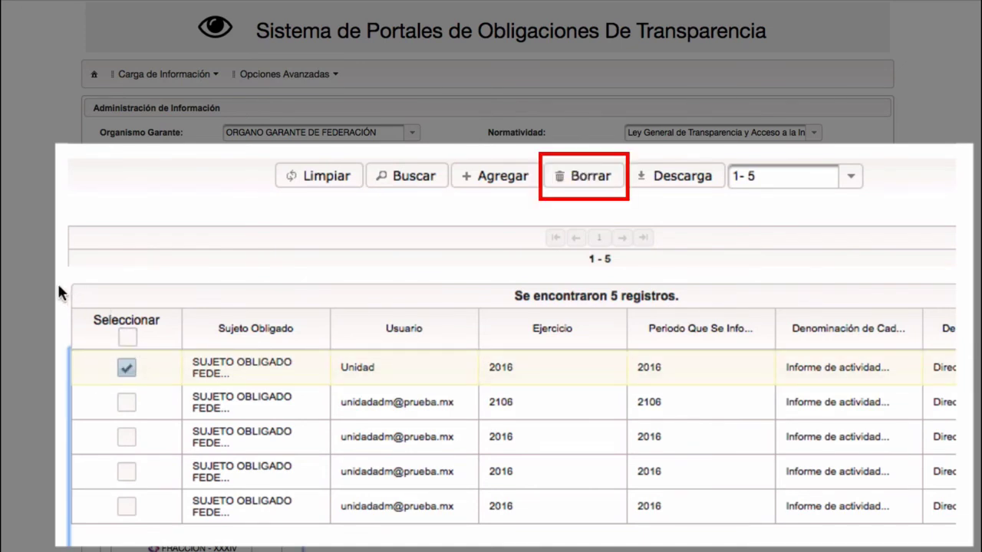
left_click(591, 175)
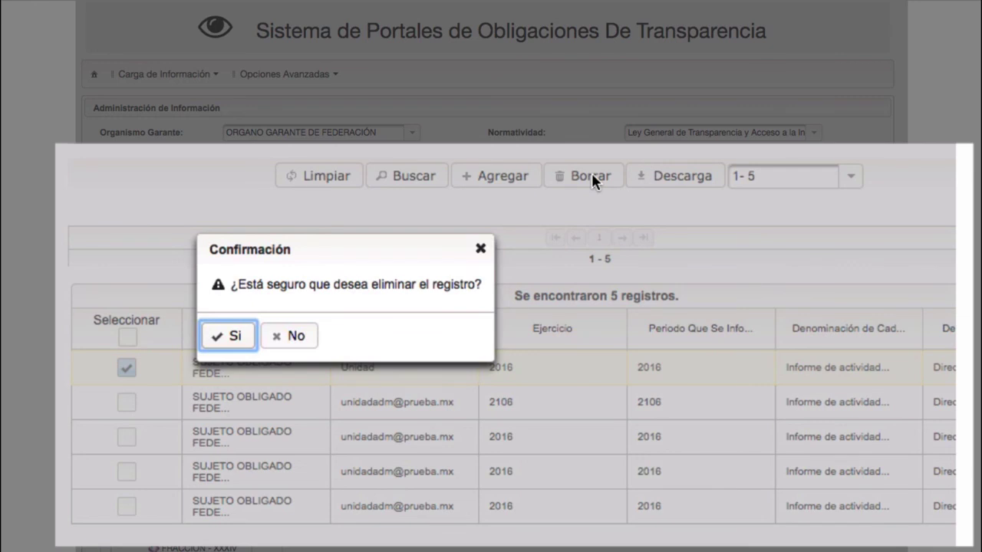
left_click(230, 338)
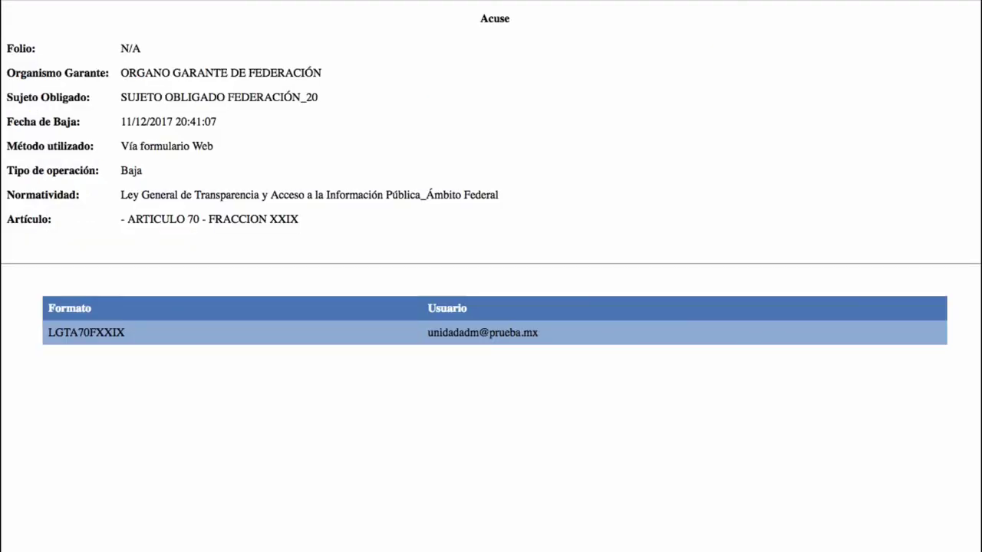
key("super+p")
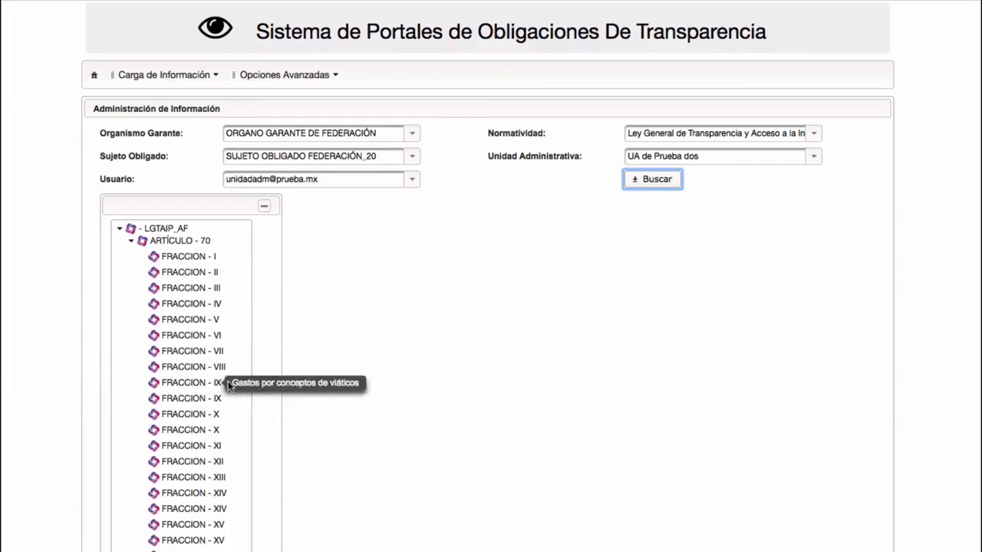
Step: Open the Informes emitidos format of Fracción XXIX and start adding a new record
scroll(236, 386, "down", 5)
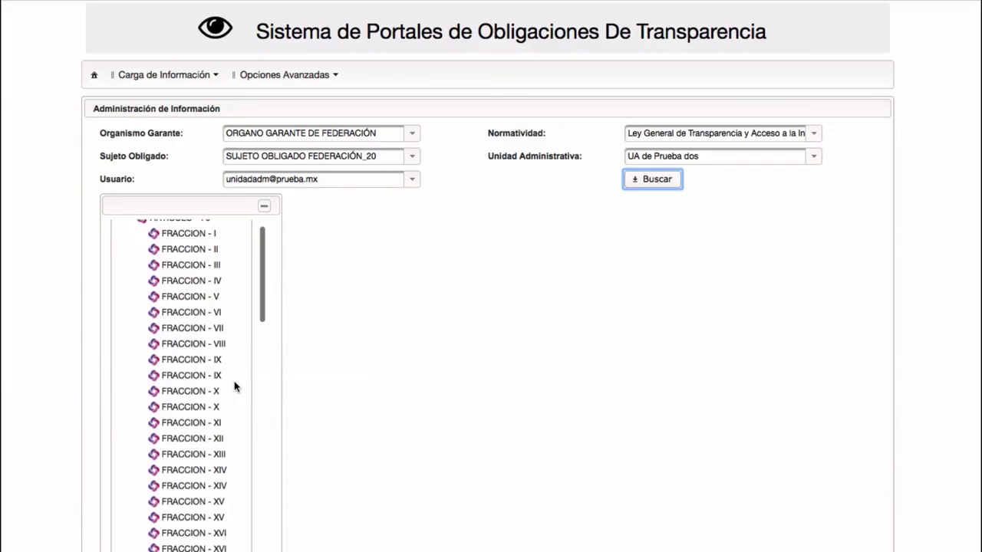
scroll(235, 386, "down", 3)
left_click(198, 469)
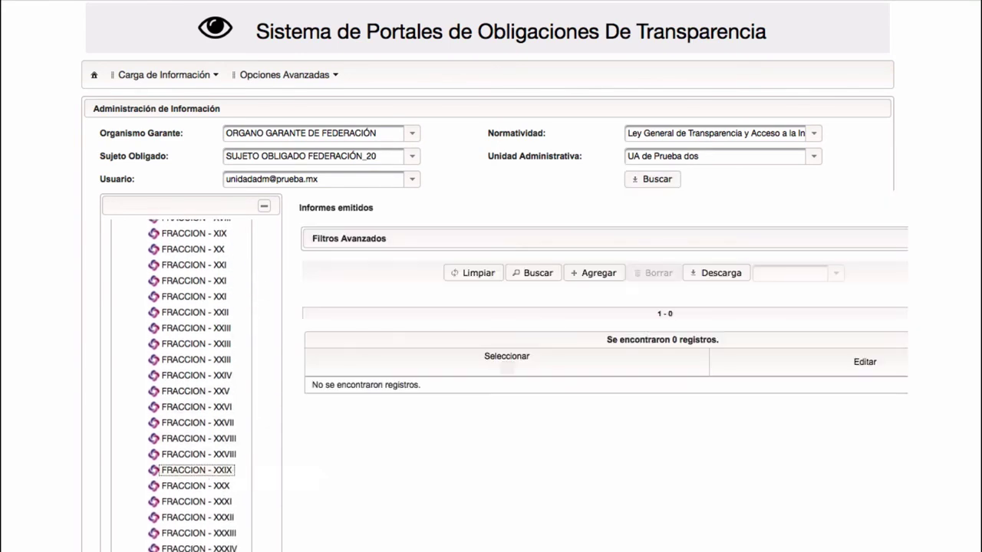
left_click(595, 275)
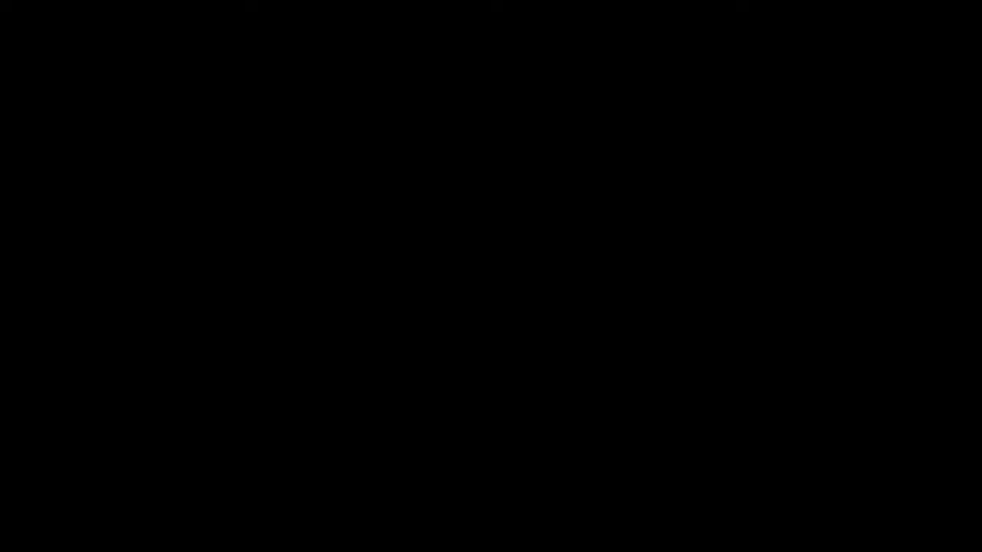